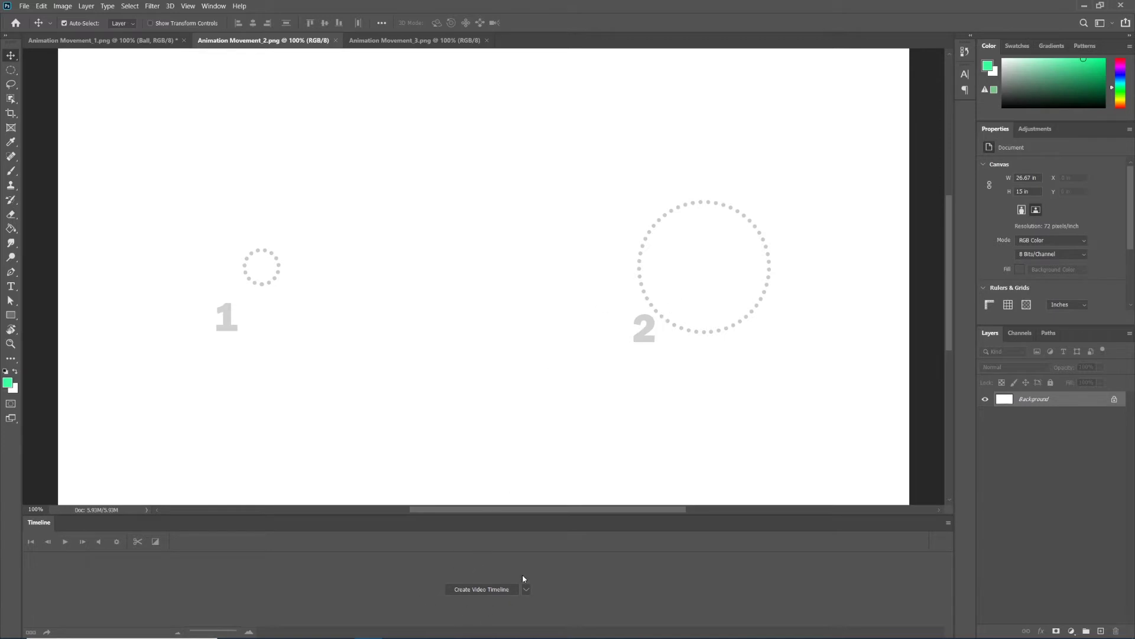
- Create a 30 fps video timeline, turning the background into Layer 0 with an Audio Track
{"action": "left_click", "coordinate": [213, 6]}
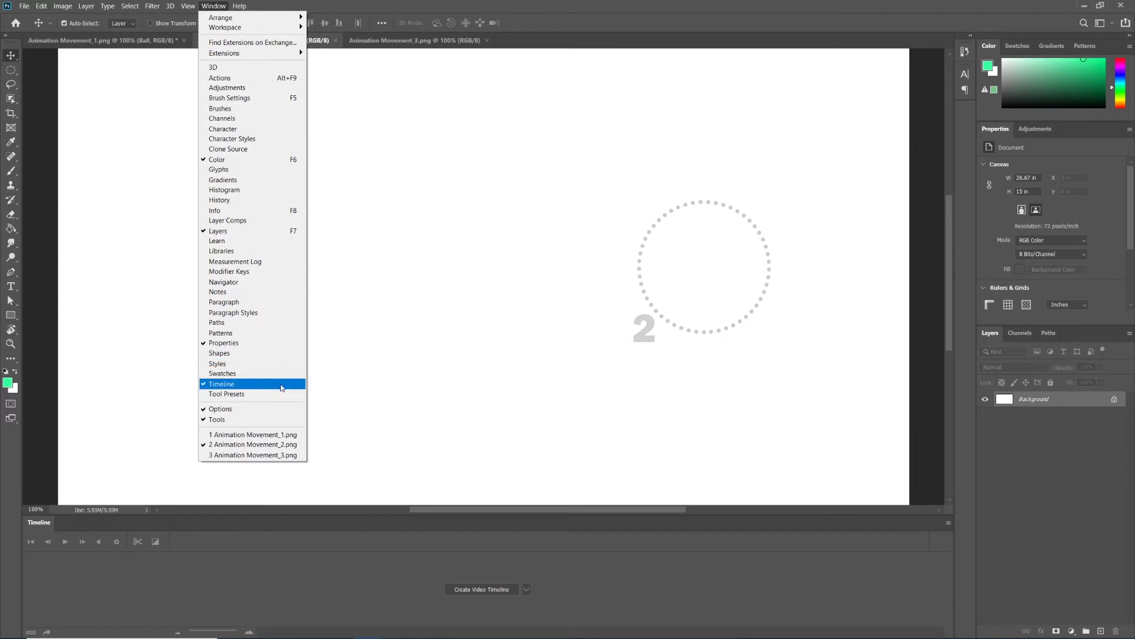
{"action": "left_click", "coordinate": [536, 589]}
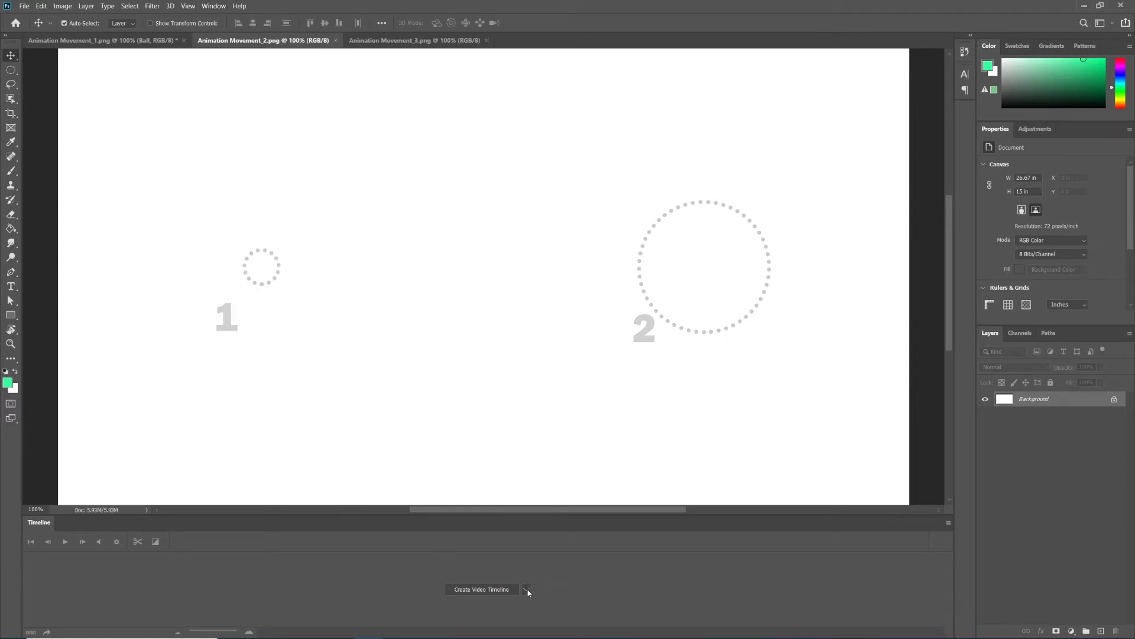
{"action": "left_click", "coordinate": [527, 590]}
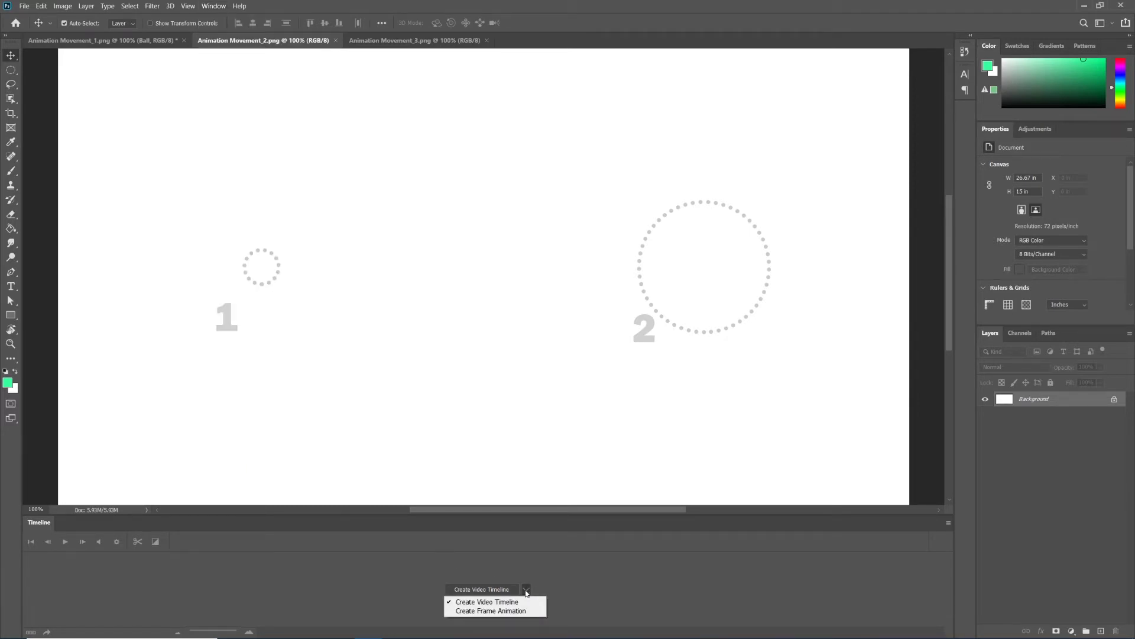
{"action": "left_click", "coordinate": [494, 603]}
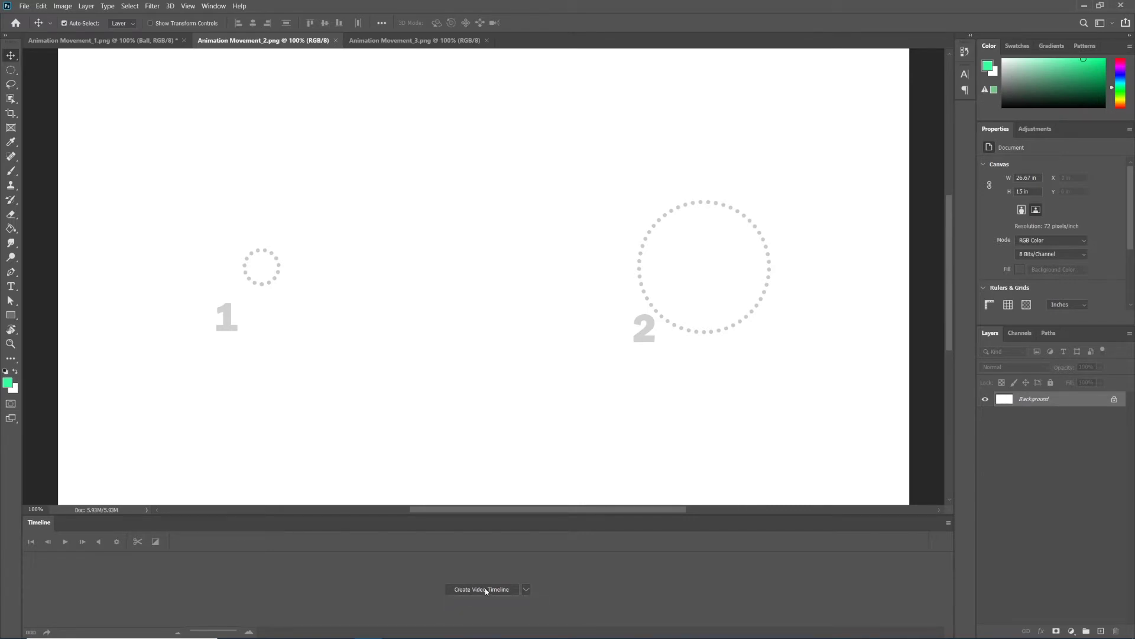
{"action": "left_click", "coordinate": [486, 590]}
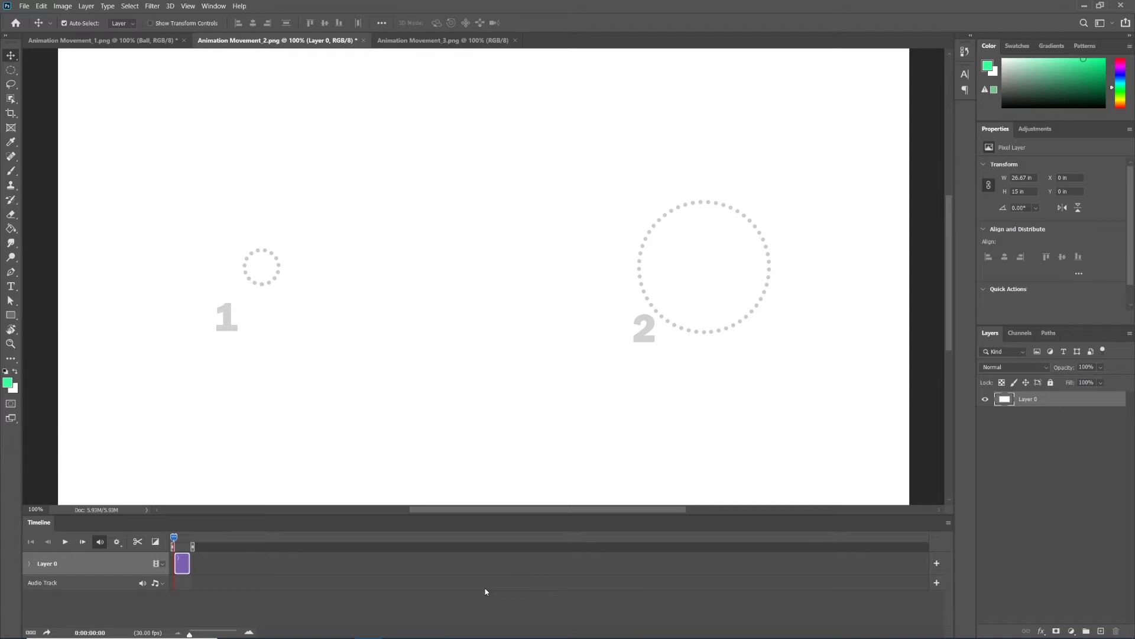
- Zoom the timeline in until the 01:00f–05:00f marks show, and pan the canvas to the instruction text
{"action": "left_click", "coordinate": [249, 633]}
{"action": "left_click", "coordinate": [249, 632]}
{"action": "left_click", "coordinate": [249, 632]}
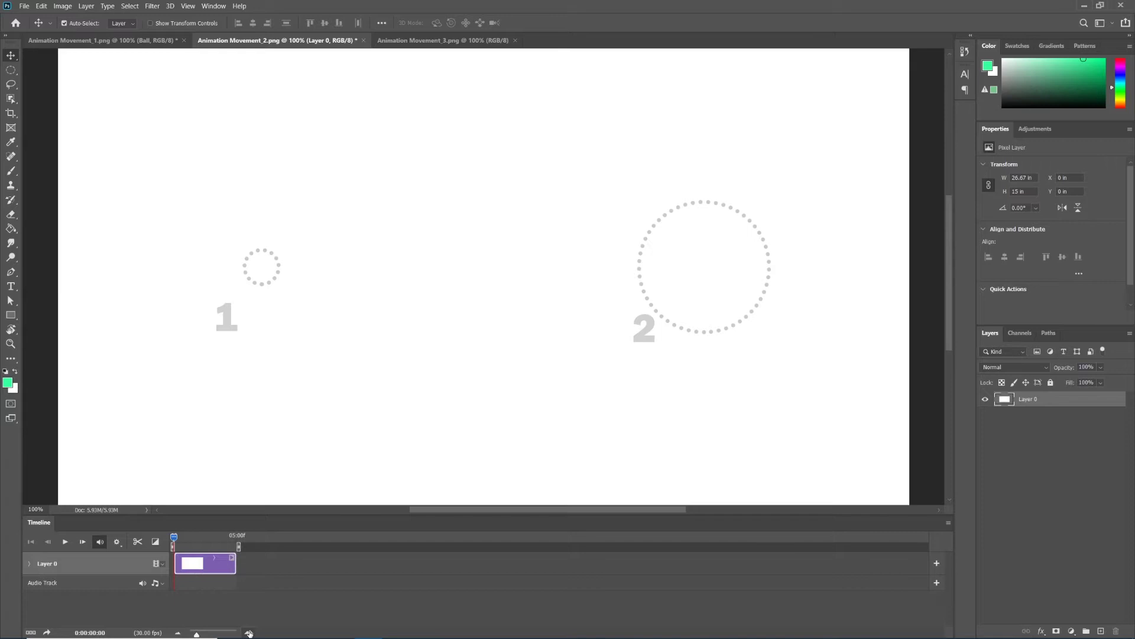
{"action": "left_click", "coordinate": [249, 632]}
{"action": "left_click", "coordinate": [249, 632]}
{"action": "left_click", "coordinate": [249, 632]}
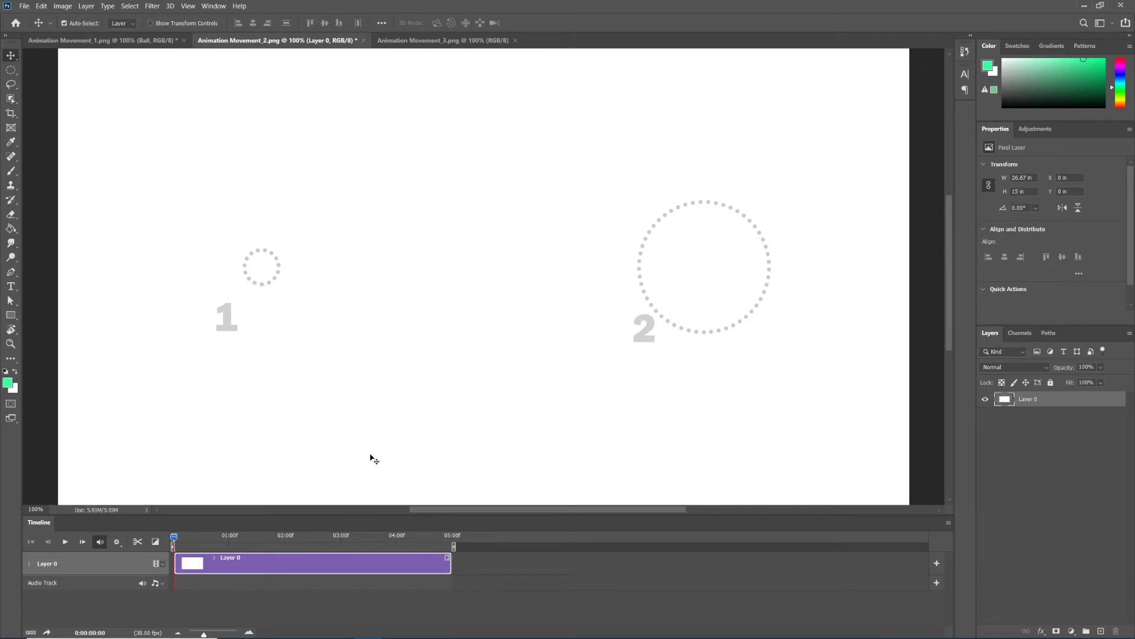
{"action": "left_click_drag", "start_coordinate": [391, 453], "coordinate": [390, 427]}
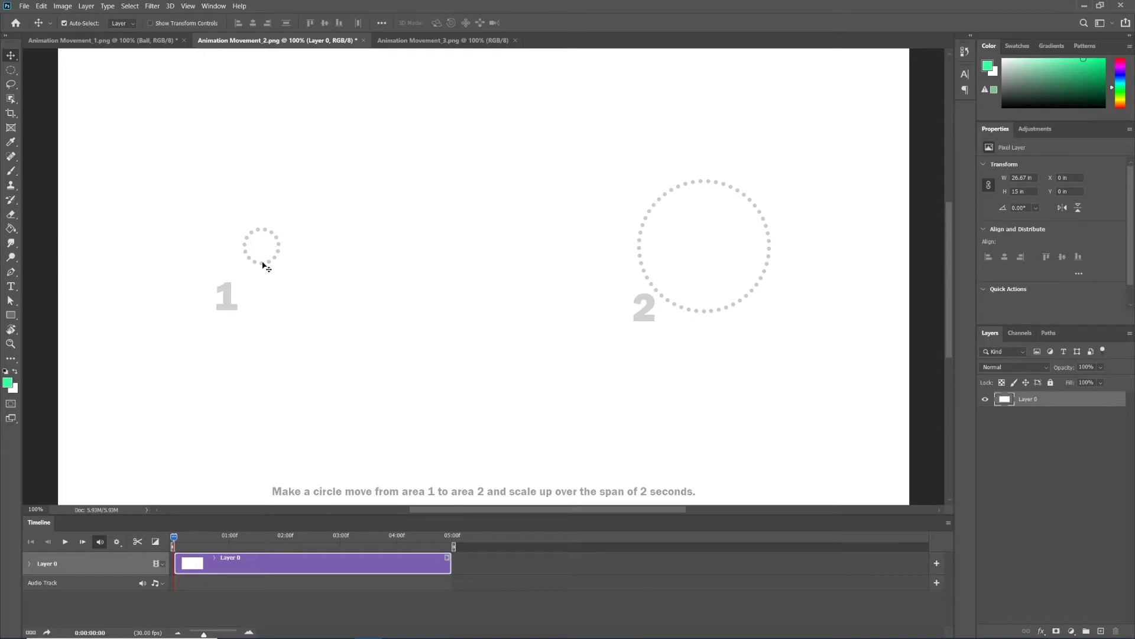
- Add a new layer named Ball
{"action": "left_click", "coordinate": [88, 6]}
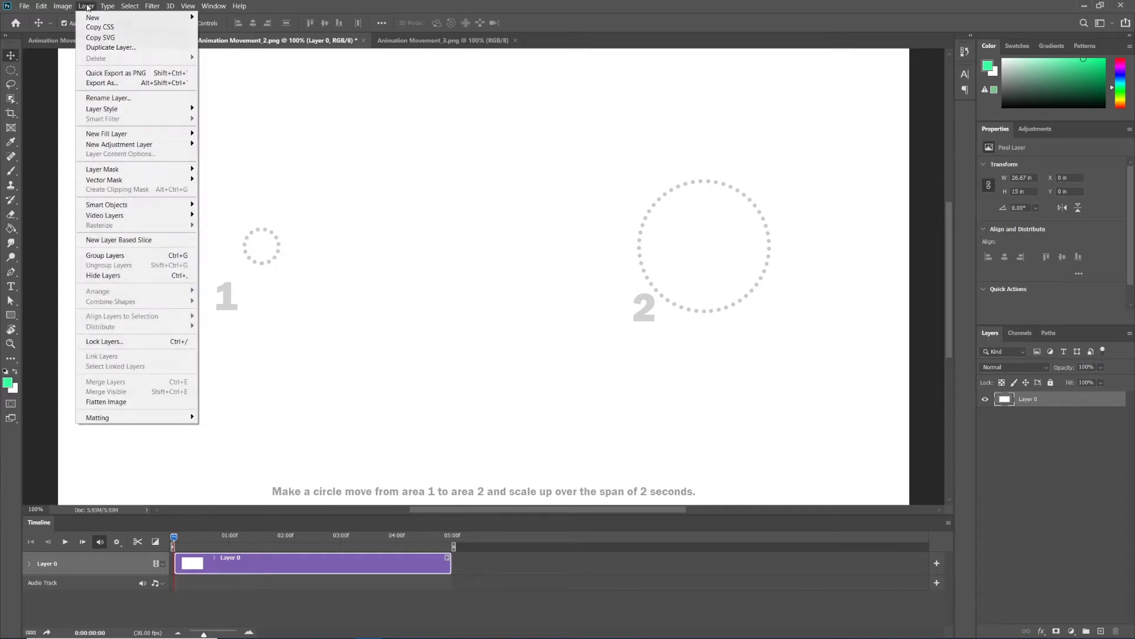
{"action": "mouse_move", "coordinate": [92, 18]}
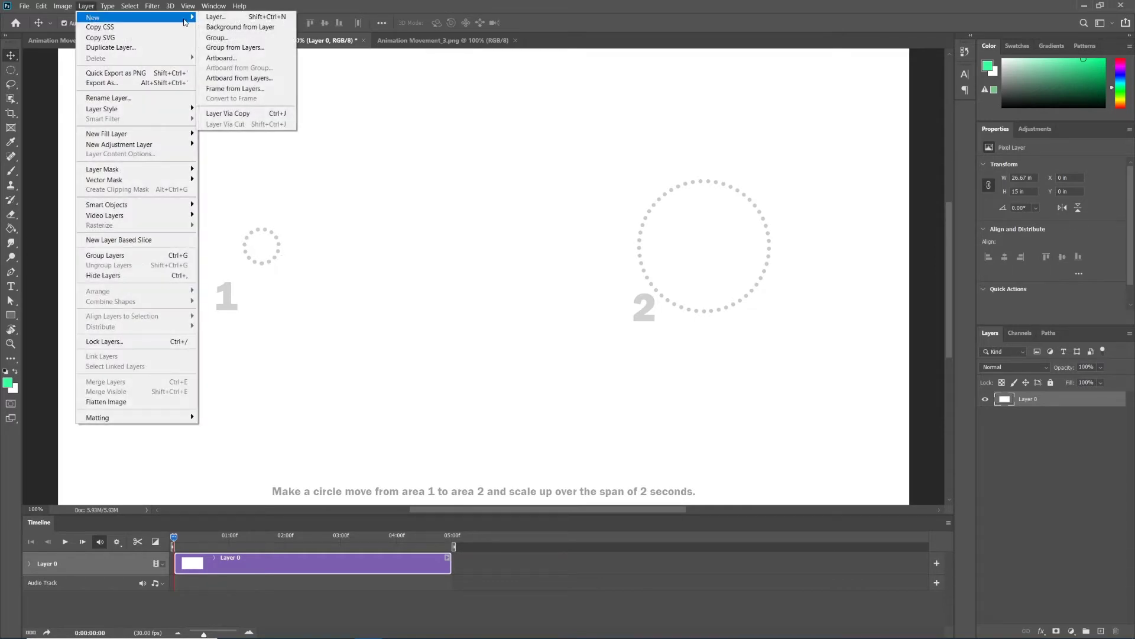
{"action": "left_click", "coordinate": [223, 20]}
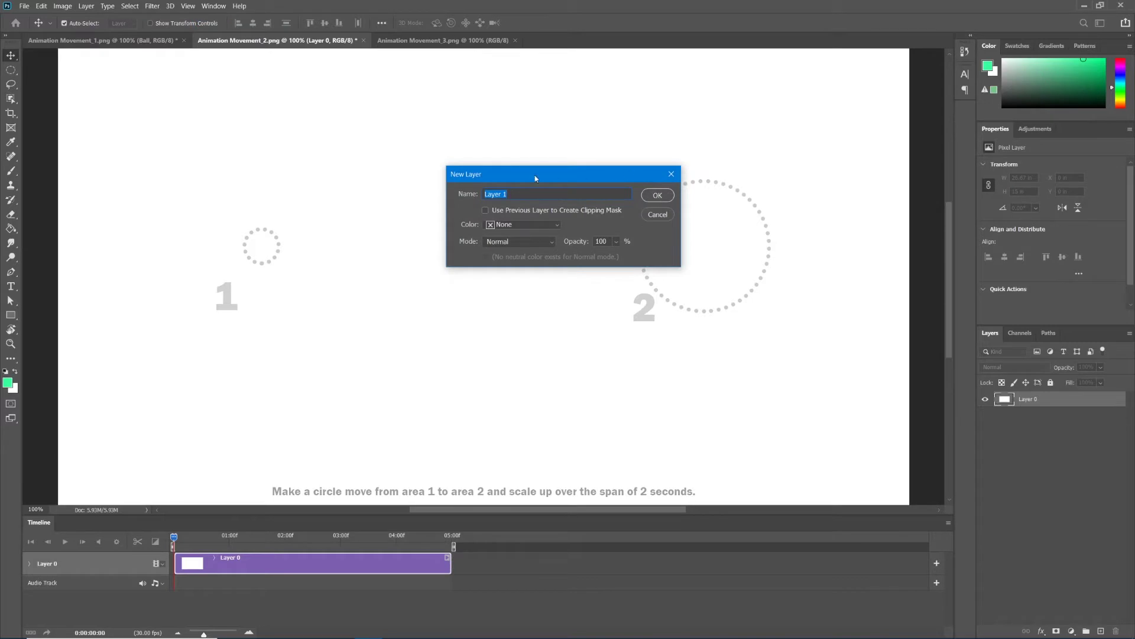
{"action": "type", "text": "Ball"}
{"action": "left_click", "coordinate": [659, 195]}
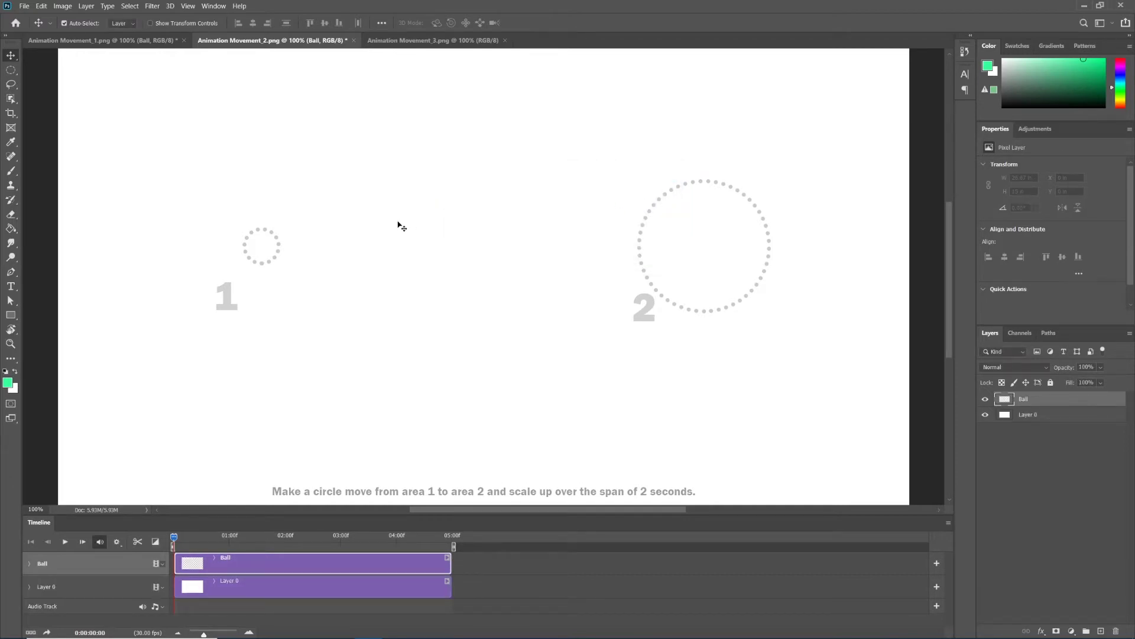
- Fill an elliptical selection over area 1's dotted circle with green, then deselect
{"action": "left_click", "coordinate": [13, 72]}
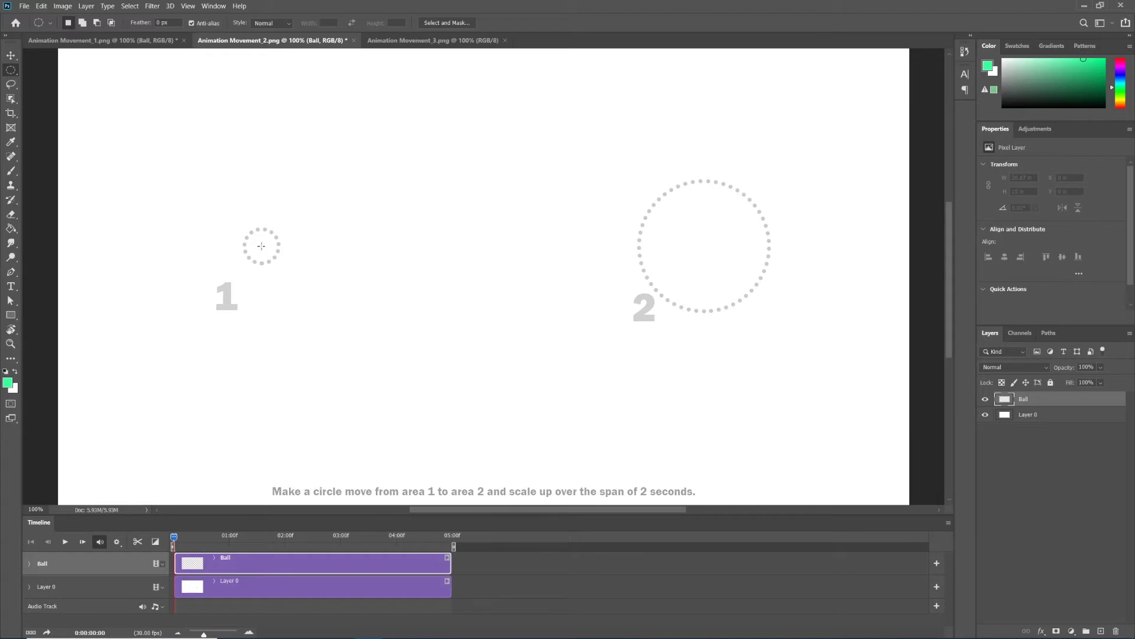
{"action": "left_click_drag", "start_coordinate": [263, 246], "coordinate": [282, 265]}
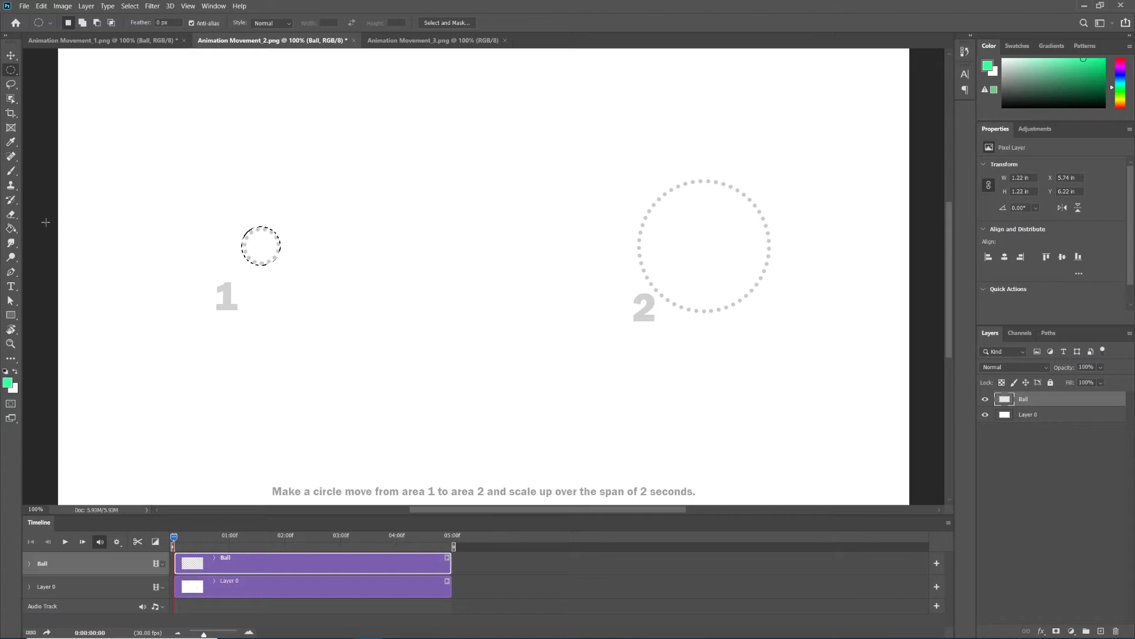
{"action": "left_click", "coordinate": [11, 230]}
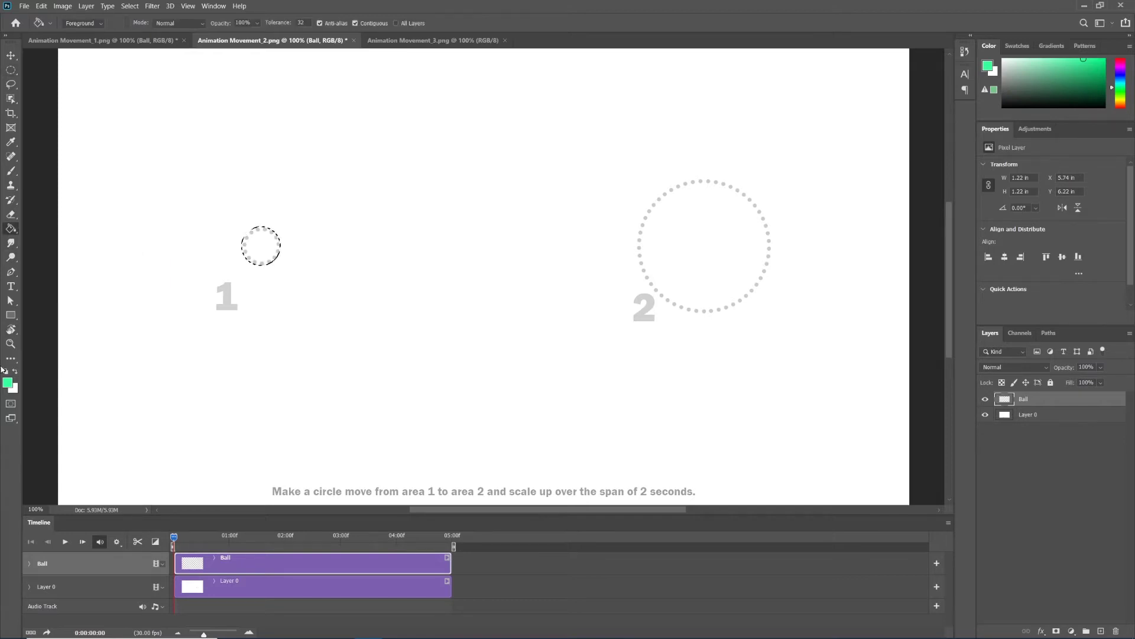
{"action": "left_click", "coordinate": [260, 245]}
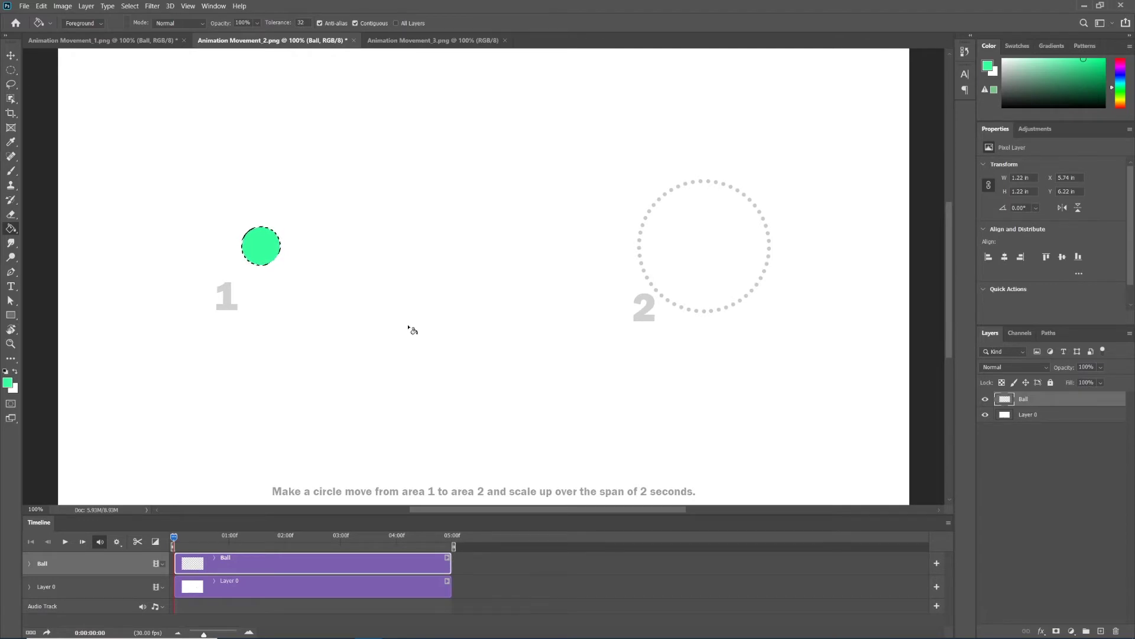
{"action": "left_click", "coordinate": [130, 7]}
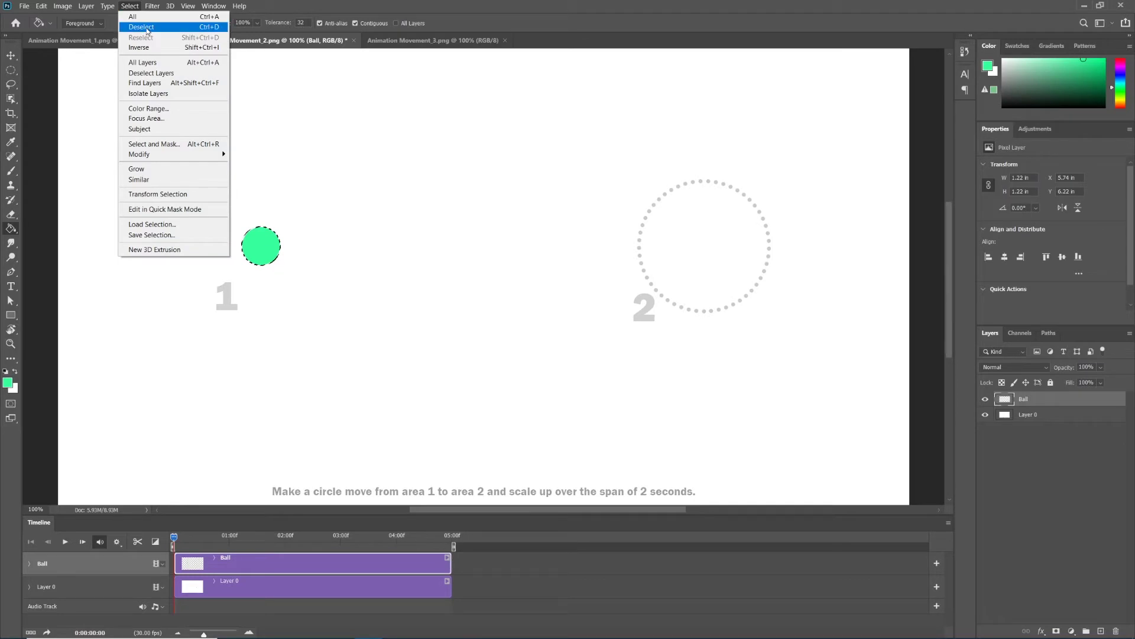
{"action": "left_click", "coordinate": [147, 28]}
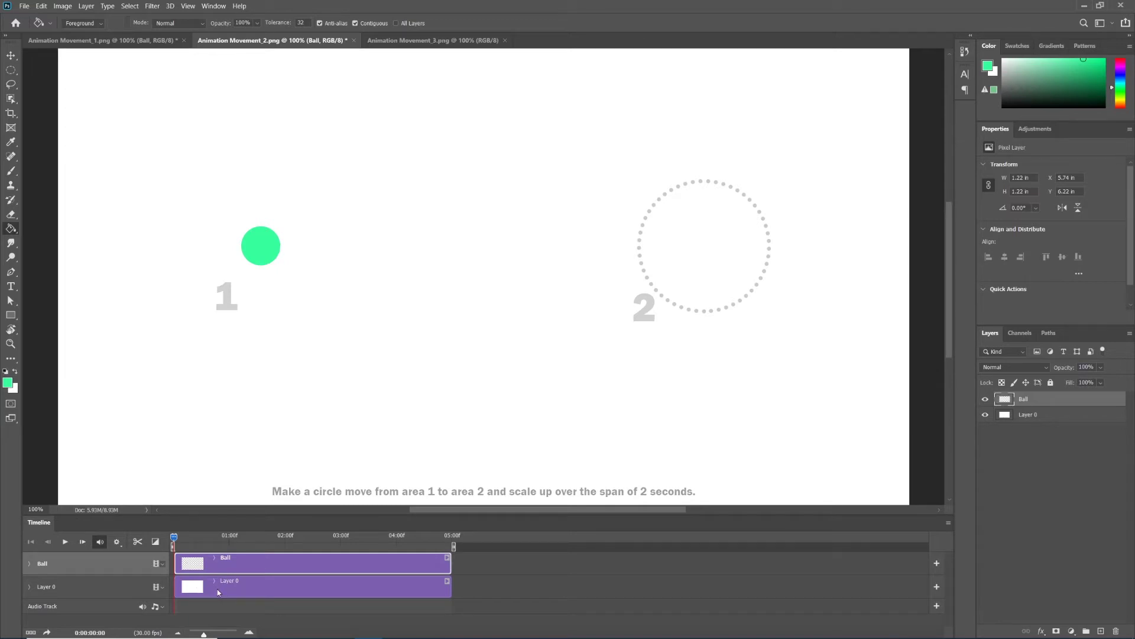
- Expand the Ball track to list its Position, Opacity and Style properties
{"action": "left_click", "coordinate": [30, 563]}
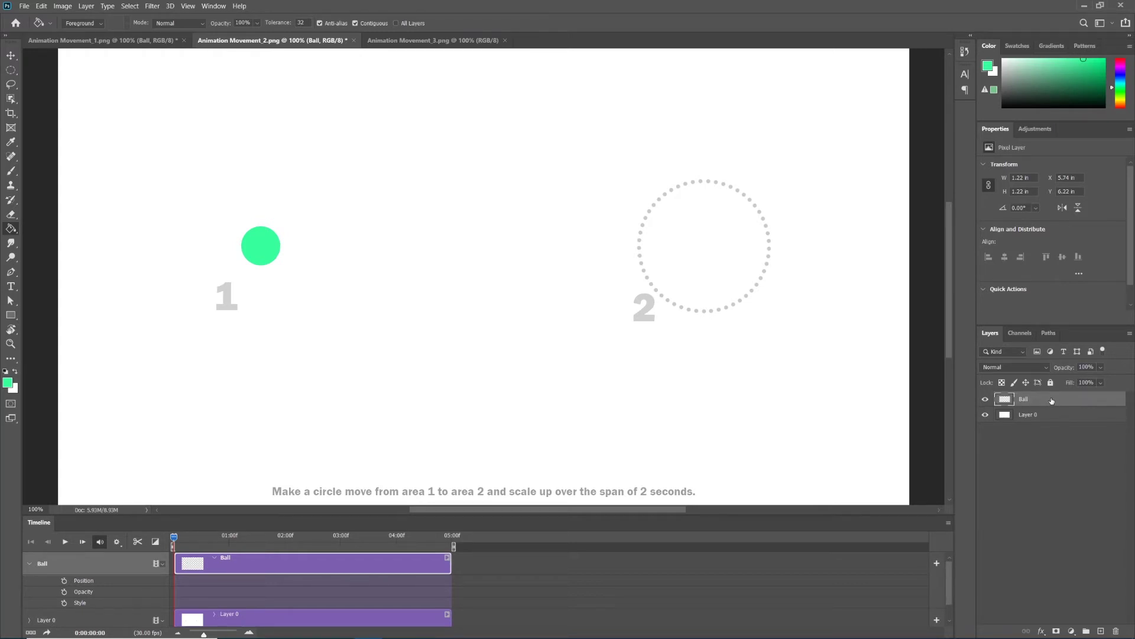
- Convert the Ball layer to a Smart Object from its Layers panel context menu
{"action": "right_click", "coordinate": [1052, 400]}
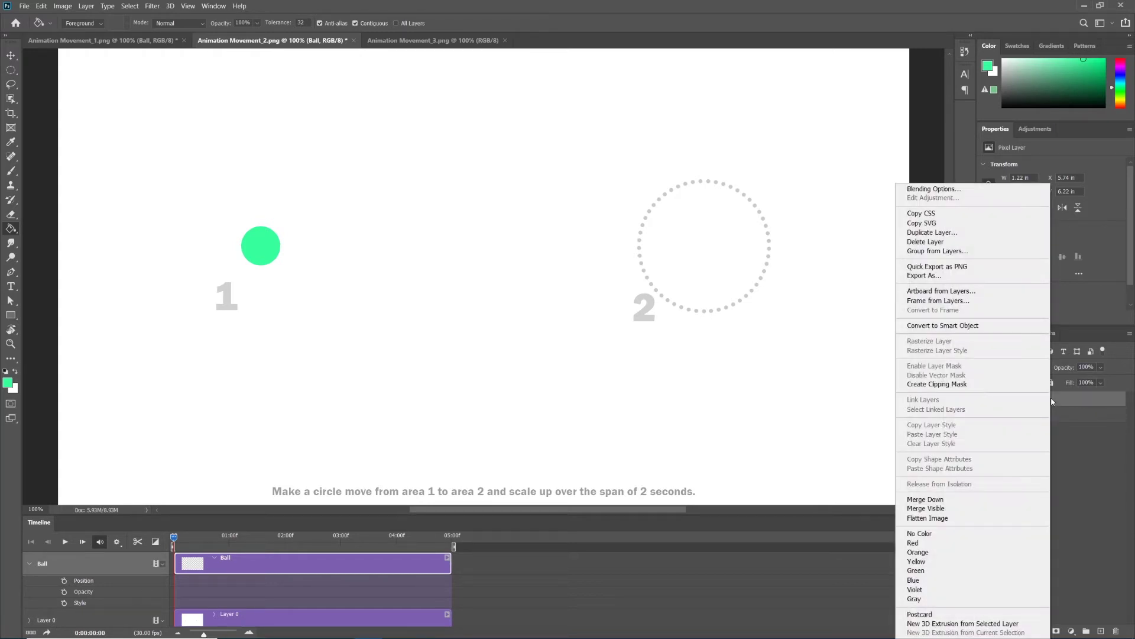
{"action": "left_click", "coordinate": [996, 329]}
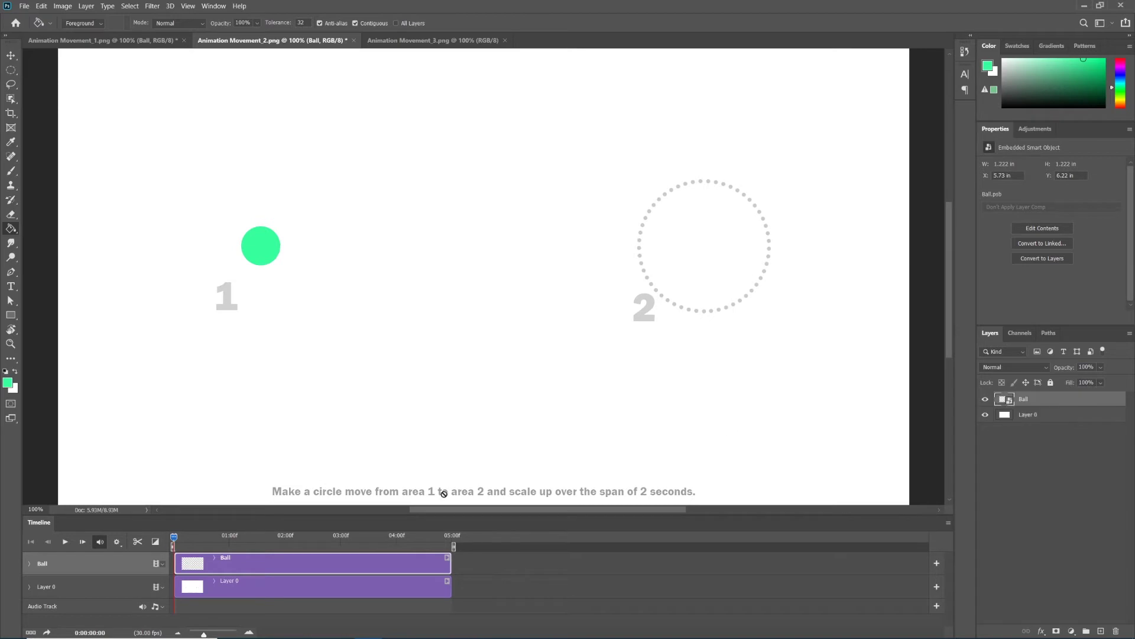
- Add a Transform keyframe at 0:00 on the Ball track and select the Move tool
{"action": "left_click", "coordinate": [29, 564]}
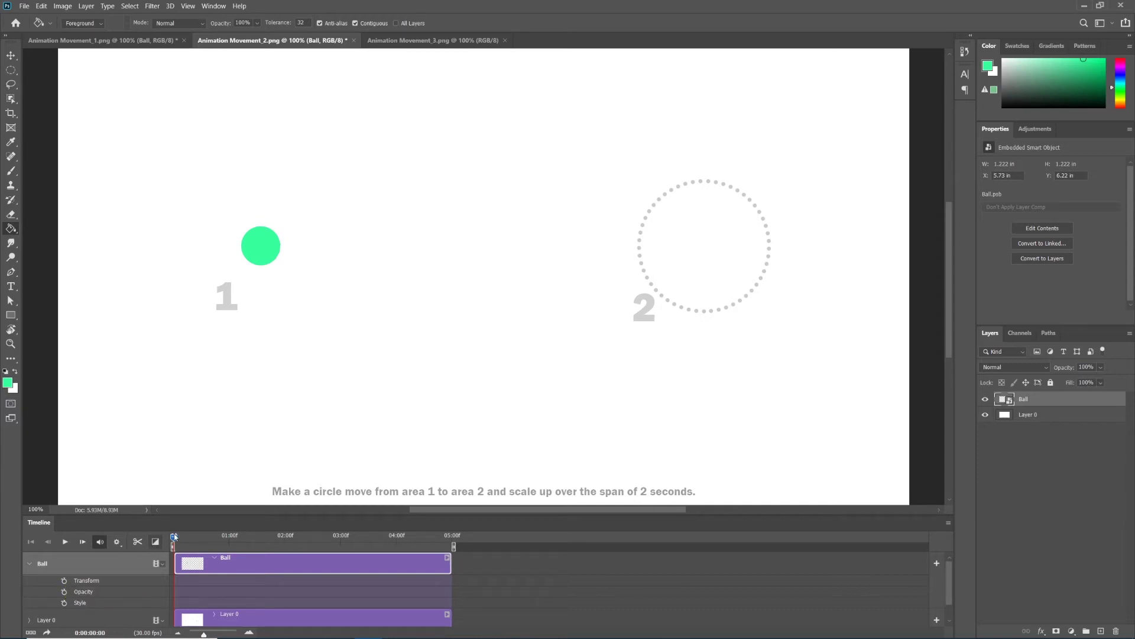
{"action": "left_click", "coordinate": [64, 580]}
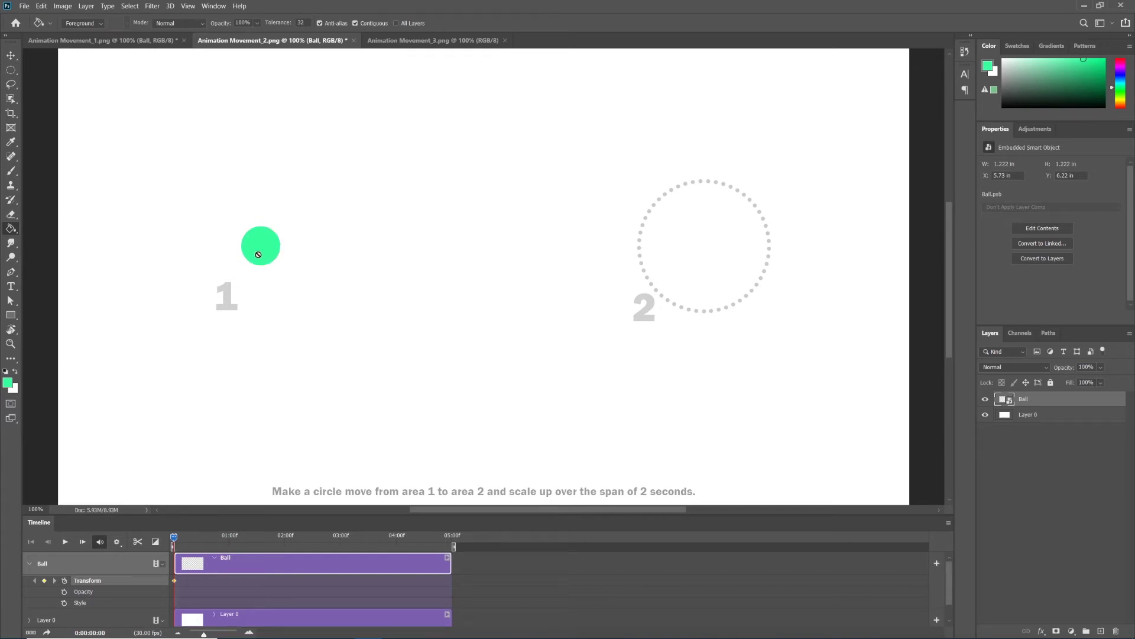
{"action": "left_click", "coordinate": [10, 55]}
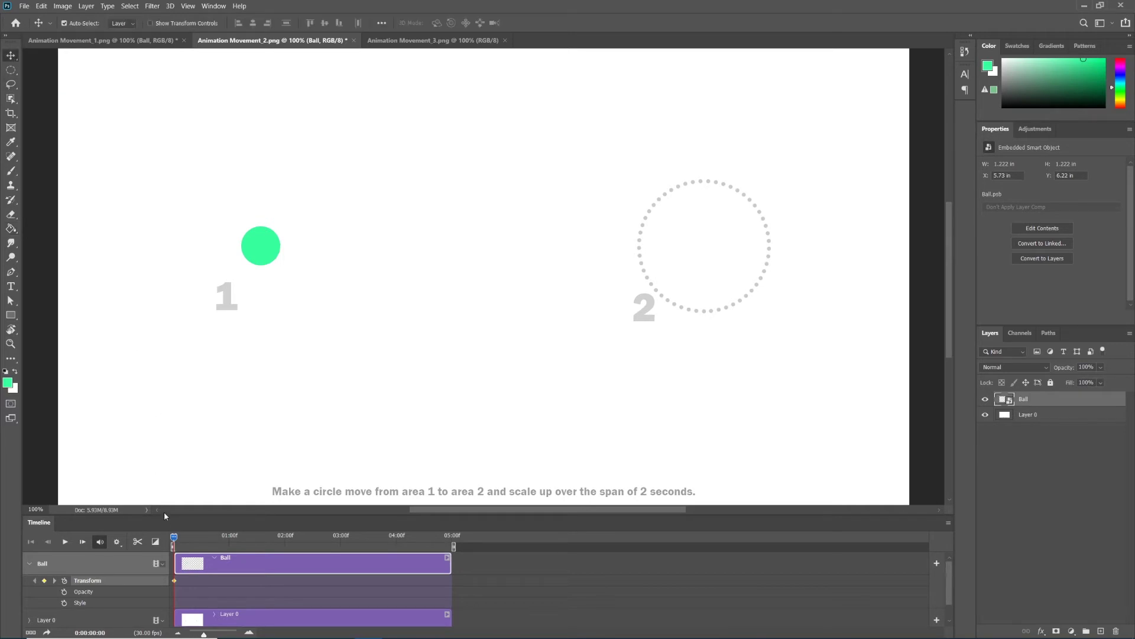
- At 02:00, free-transform the ball into area 2's circle, scaling it to about 346.59%
{"action": "left_click_drag", "start_coordinate": [174, 537], "coordinate": [278, 537]}
{"action": "left_click", "coordinate": [44, 6]}
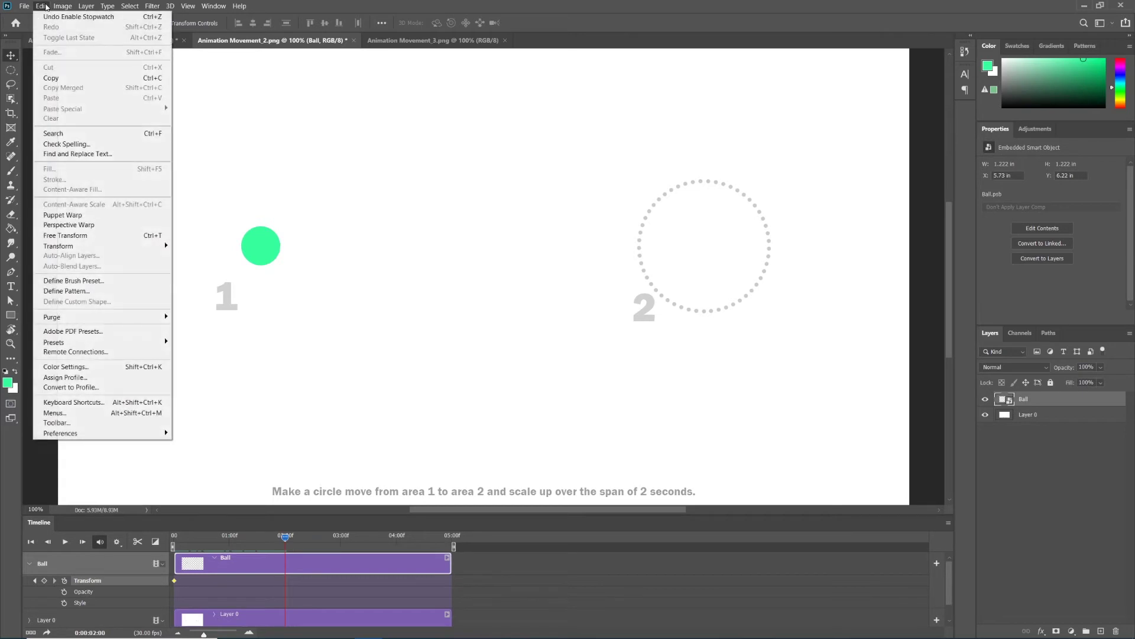
{"action": "left_click", "coordinate": [87, 236]}
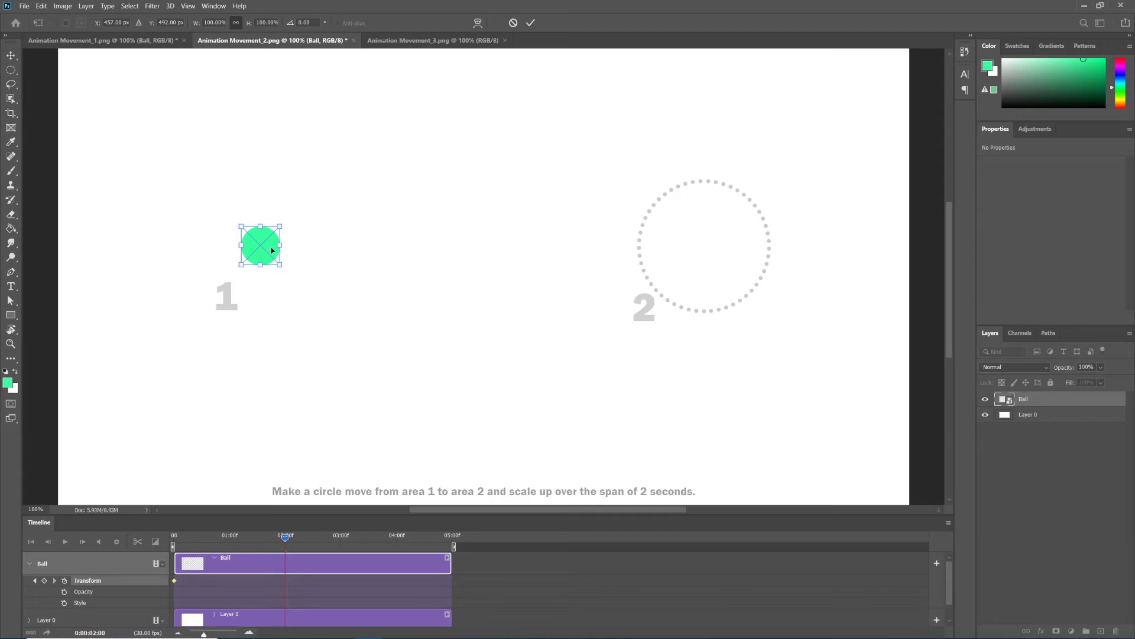
{"action": "left_click_drag", "start_coordinate": [272, 251], "coordinate": [716, 258]}
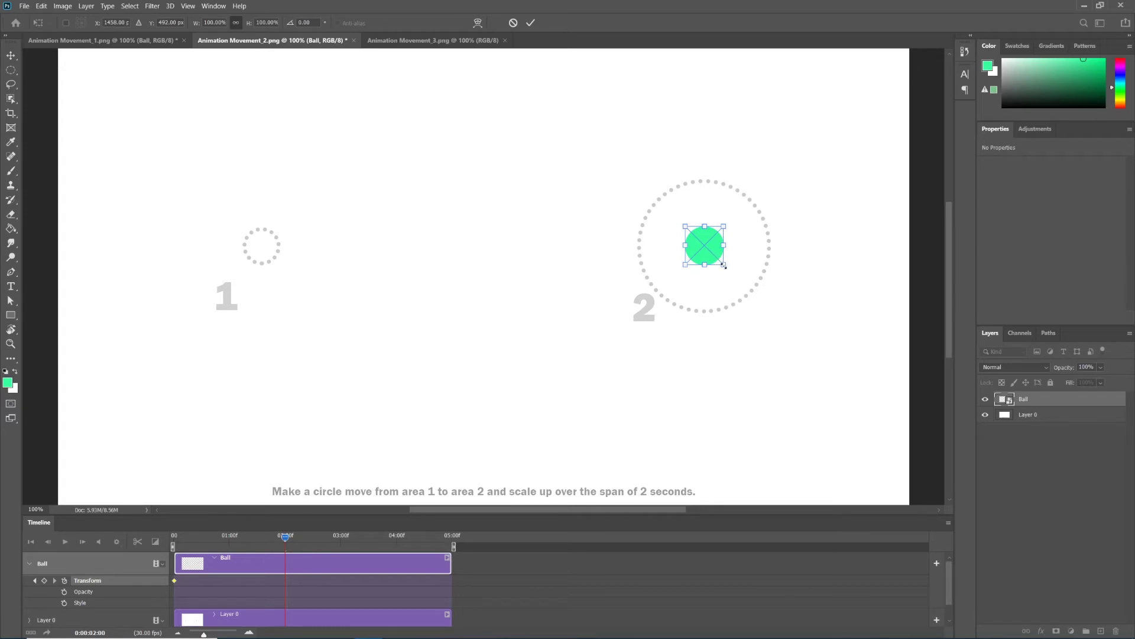
{"action": "left_click_drag", "start_coordinate": [724, 265], "coordinate": [765, 321]}
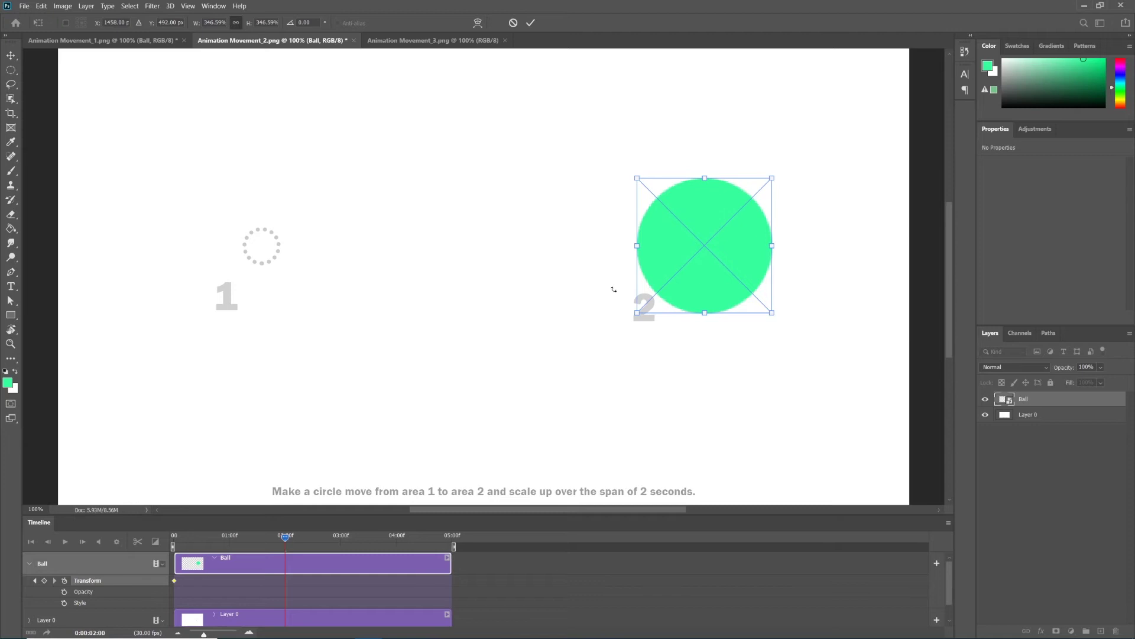
- Commit the transform as the 2-second keyframe and scrub back to preview the motion
{"action": "key", "text": "Return"}
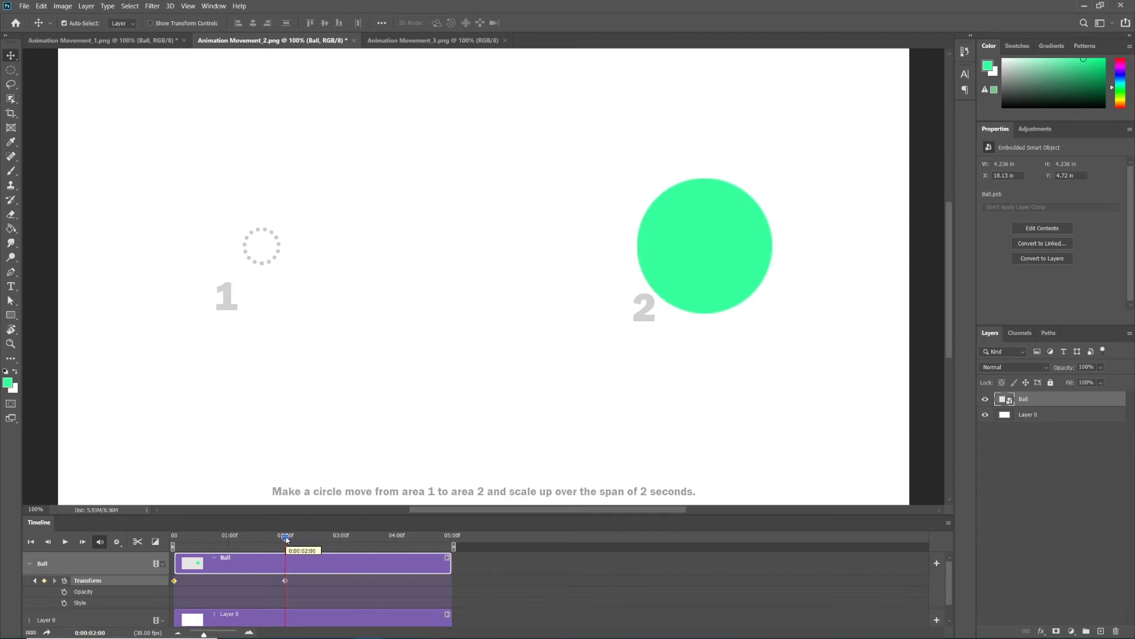
{"action": "left_click_drag", "start_coordinate": [286, 537], "coordinate": [156, 558]}
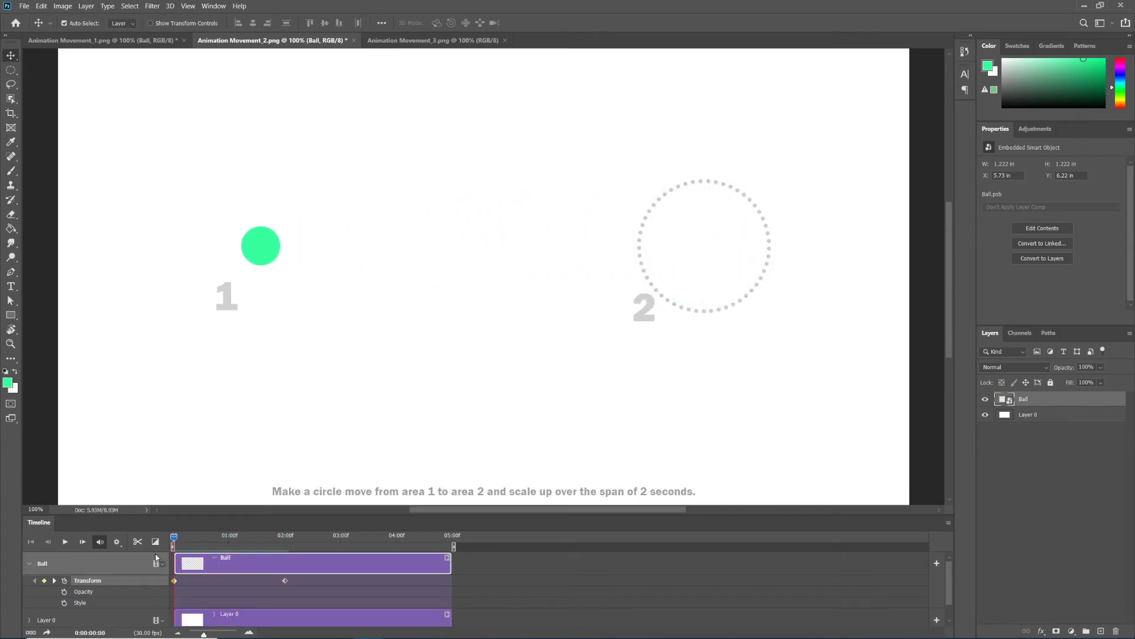
{"action": "left_click", "coordinate": [436, 40]}
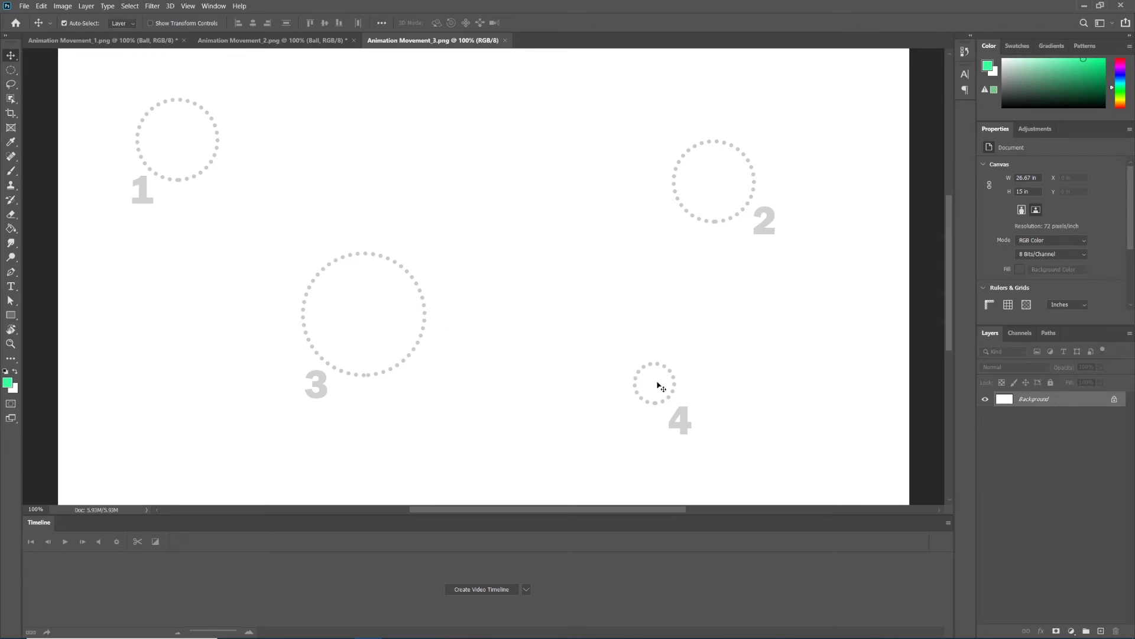
{"action": "scroll", "coordinate": [463, 383], "scroll_direction": "down", "scroll_amount": 1}
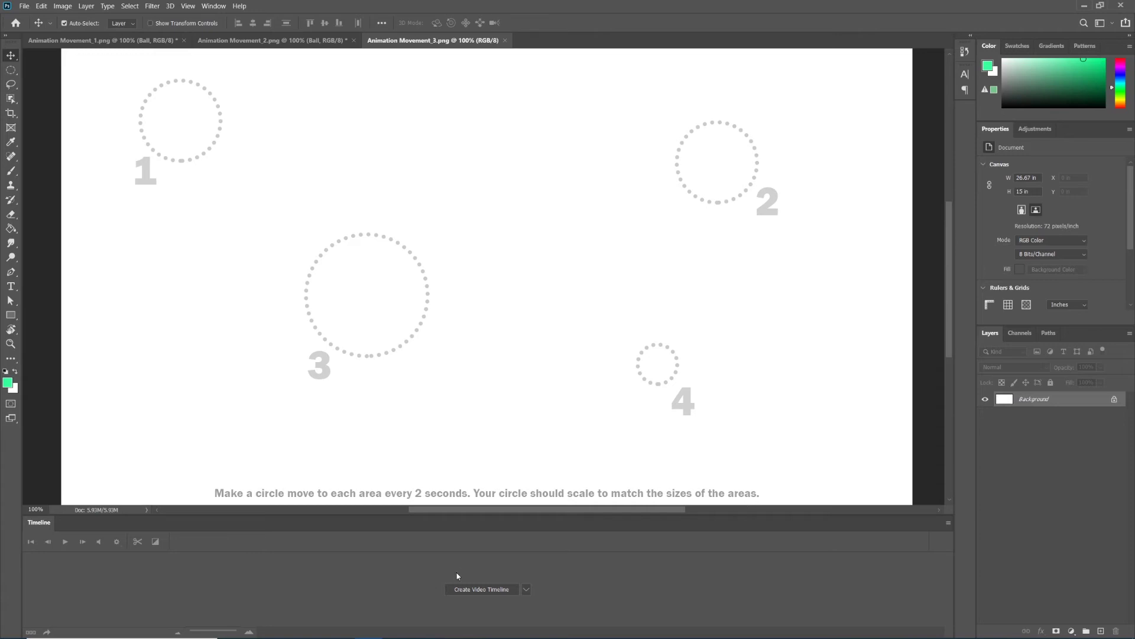
- Create a video timeline for Animation Movement_3.png and zoom in until Layer 0 shows to 05:00f
{"action": "left_click", "coordinate": [485, 589]}
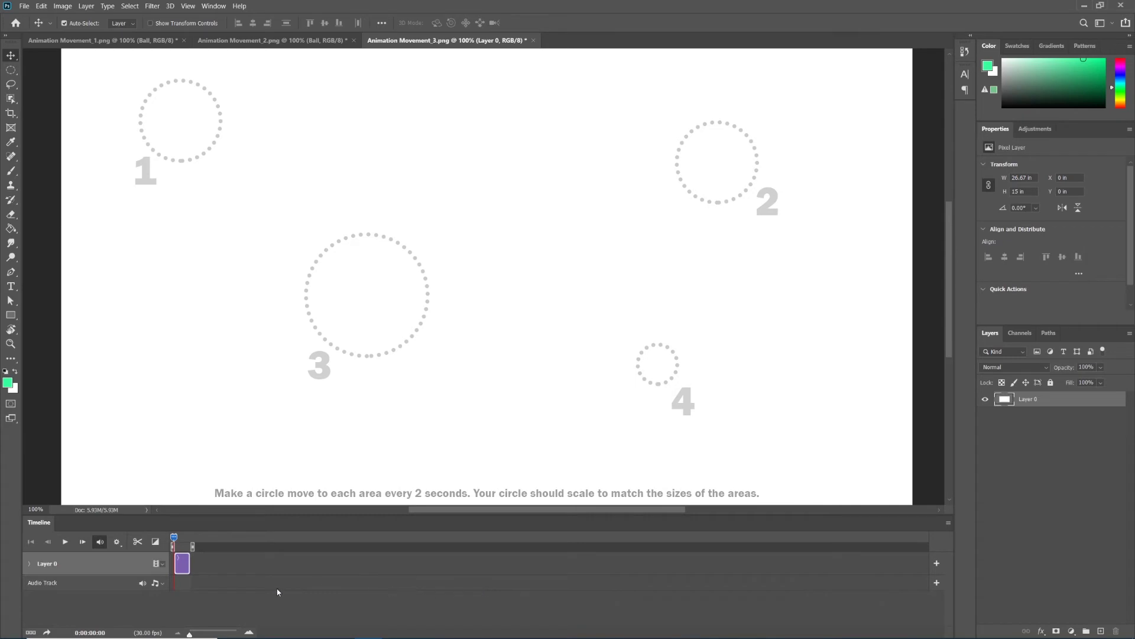
{"action": "left_click", "coordinate": [249, 631]}
{"action": "left_click", "coordinate": [249, 632]}
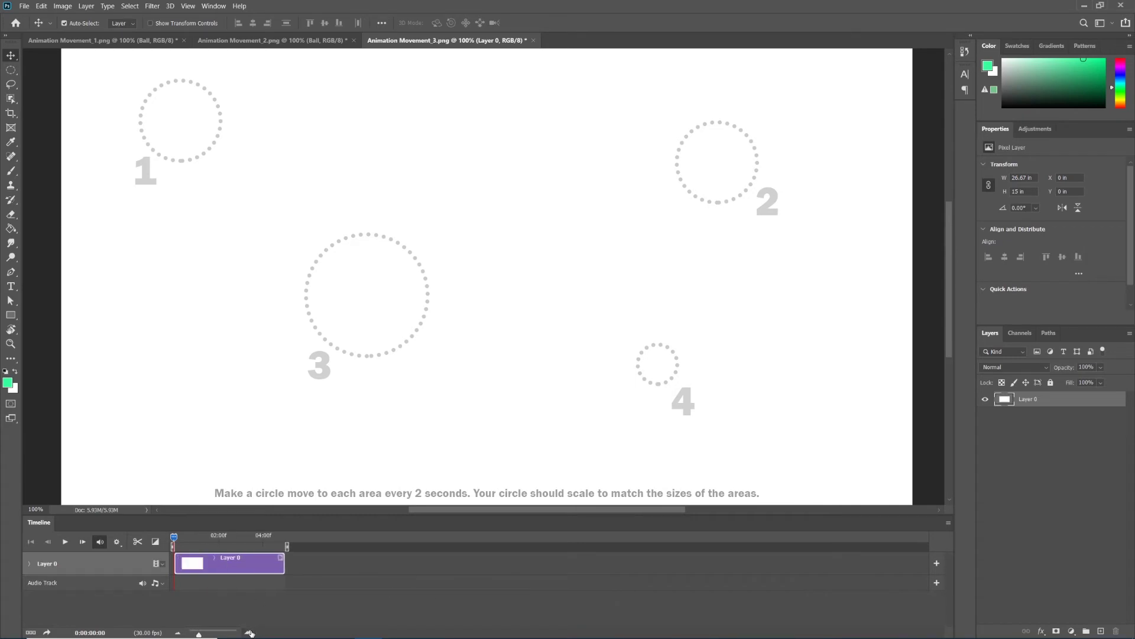
{"action": "left_click", "coordinate": [249, 631]}
{"action": "left_click", "coordinate": [249, 632]}
{"action": "left_click", "coordinate": [249, 631]}
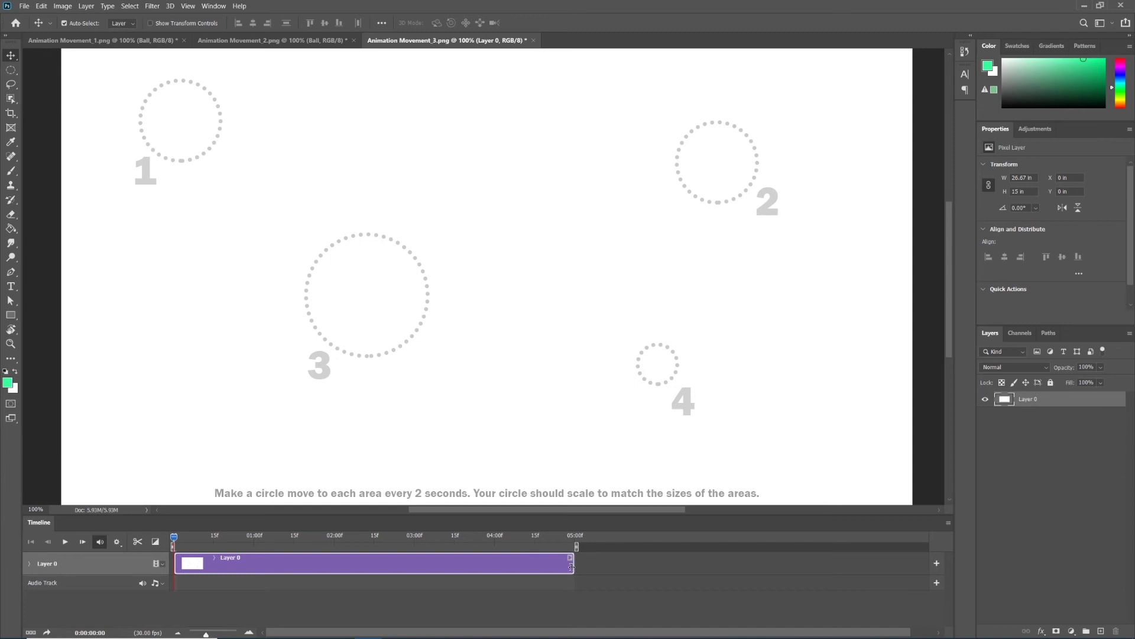
- Drag the Layer 0 clip's end out to about 08:06, then trim it back to 06:00f
{"action": "left_click_drag", "start_coordinate": [572, 565], "coordinate": [827, 564]}
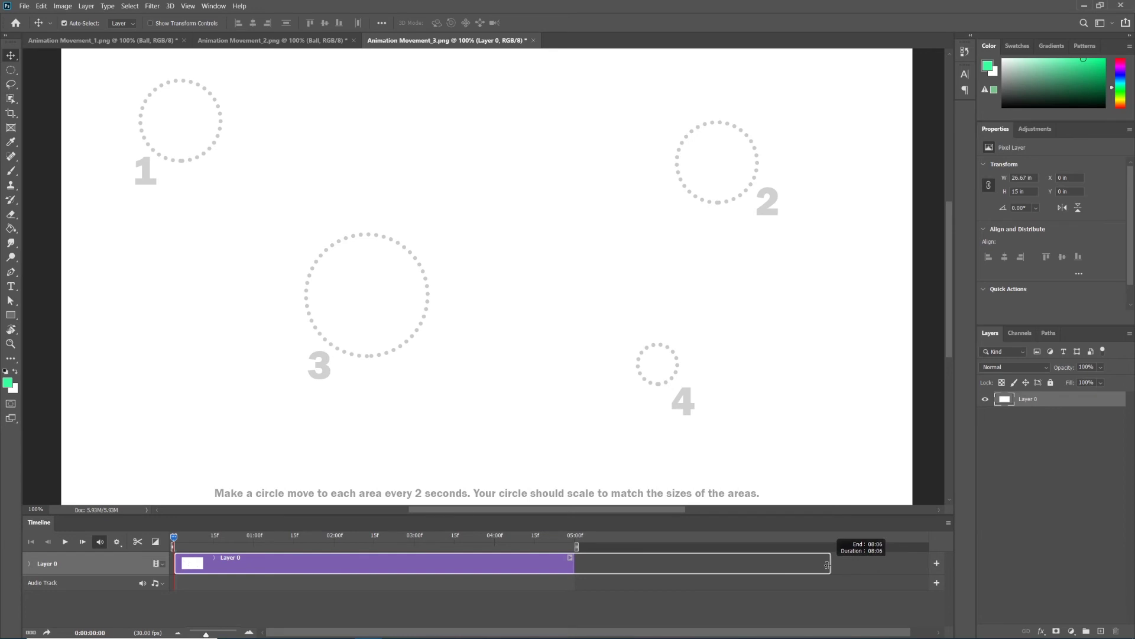
{"action": "left_click_drag", "start_coordinate": [827, 564], "coordinate": [829, 568]}
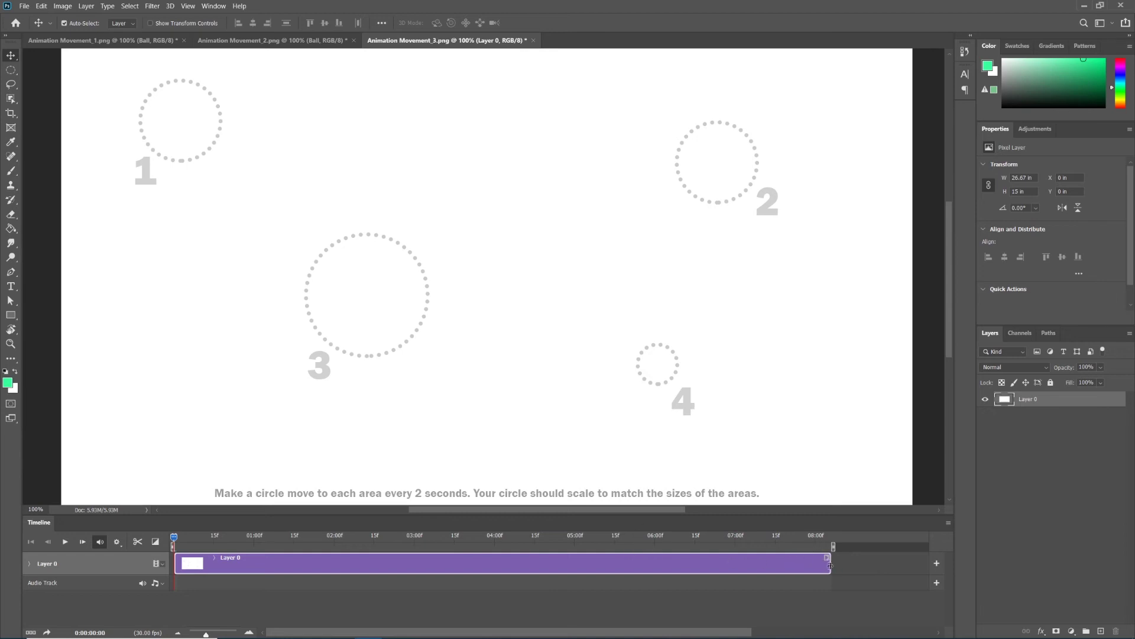
{"action": "left_click_drag", "start_coordinate": [823, 565], "coordinate": [657, 572]}
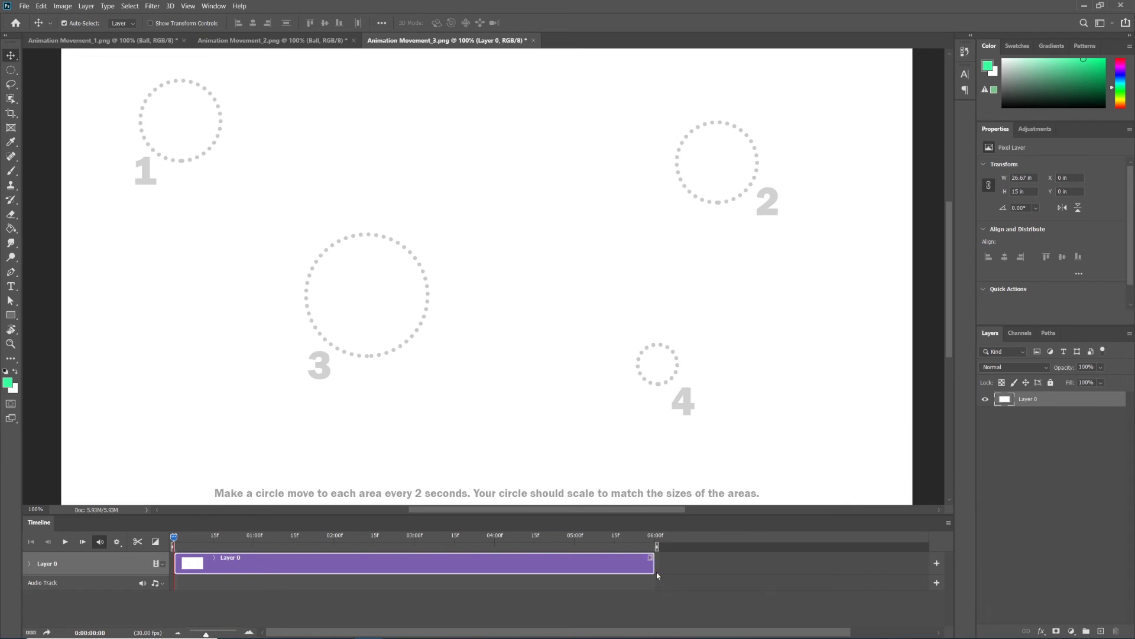
- Create a new layer named Ball
{"action": "left_click", "coordinate": [87, 6]}
{"action": "mouse_move", "coordinate": [172, 19]}
{"action": "left_click", "coordinate": [219, 21]}
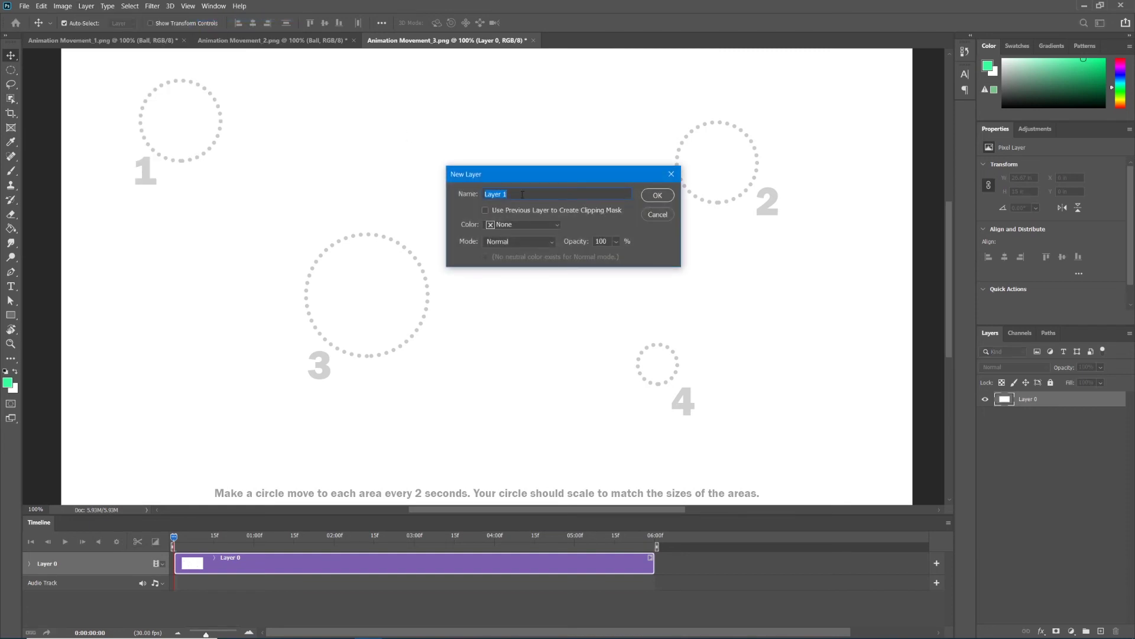
{"action": "type", "text": "Ball"}
{"action": "key", "text": "Return"}
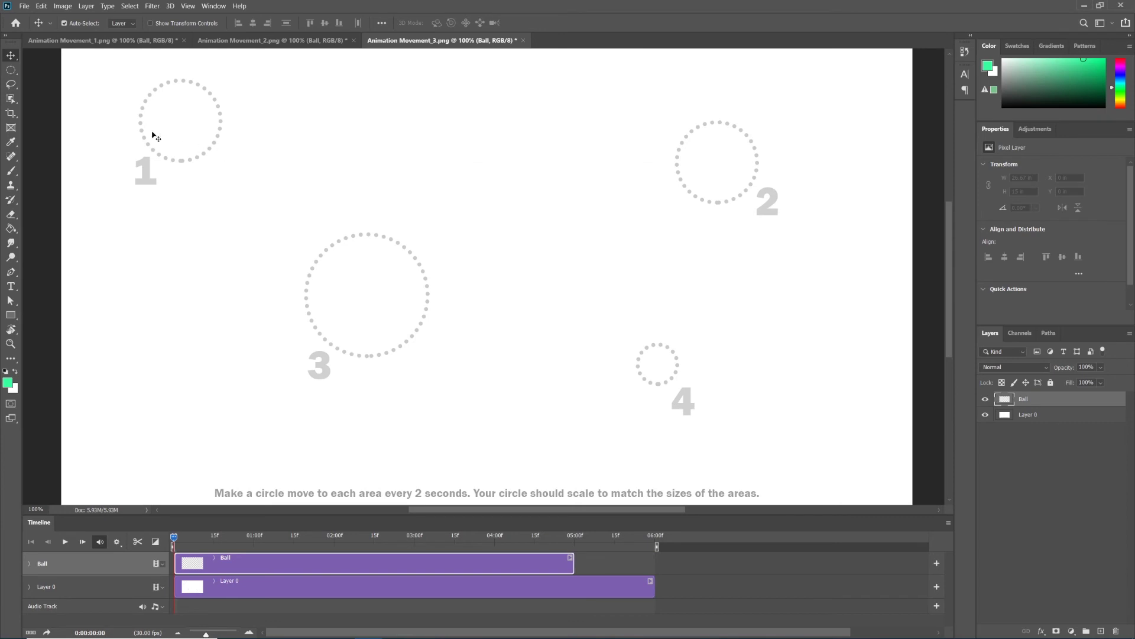
- Draw a circular selection over area 1, fill it green, then deselect
{"action": "left_click", "coordinate": [12, 71]}
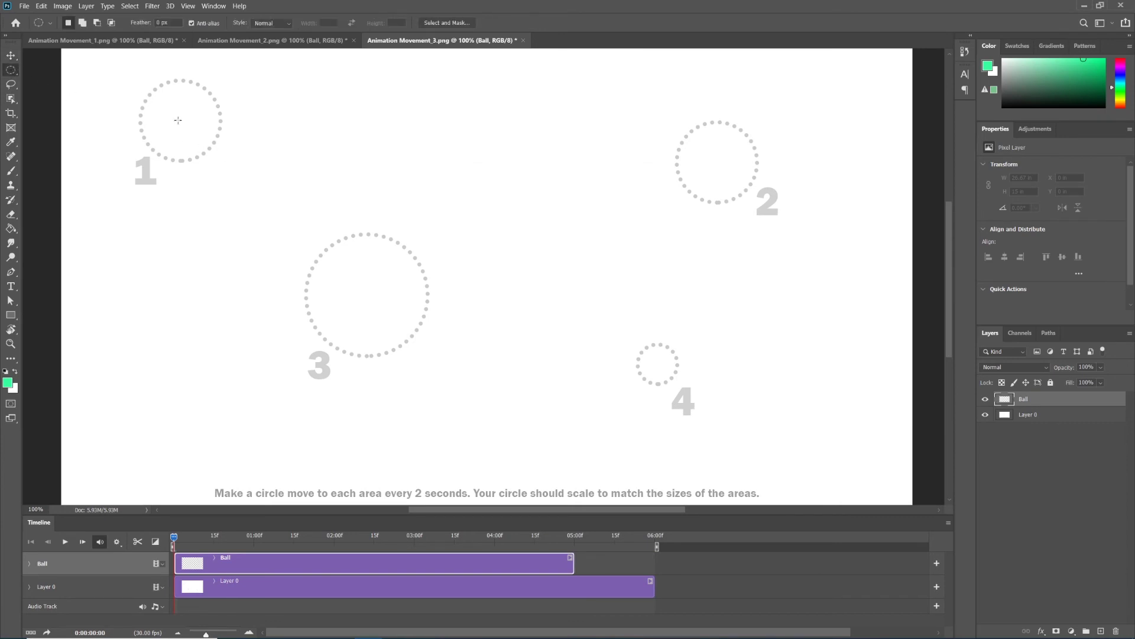
{"action": "left_click_drag", "start_coordinate": [180, 121], "coordinate": [227, 160]}
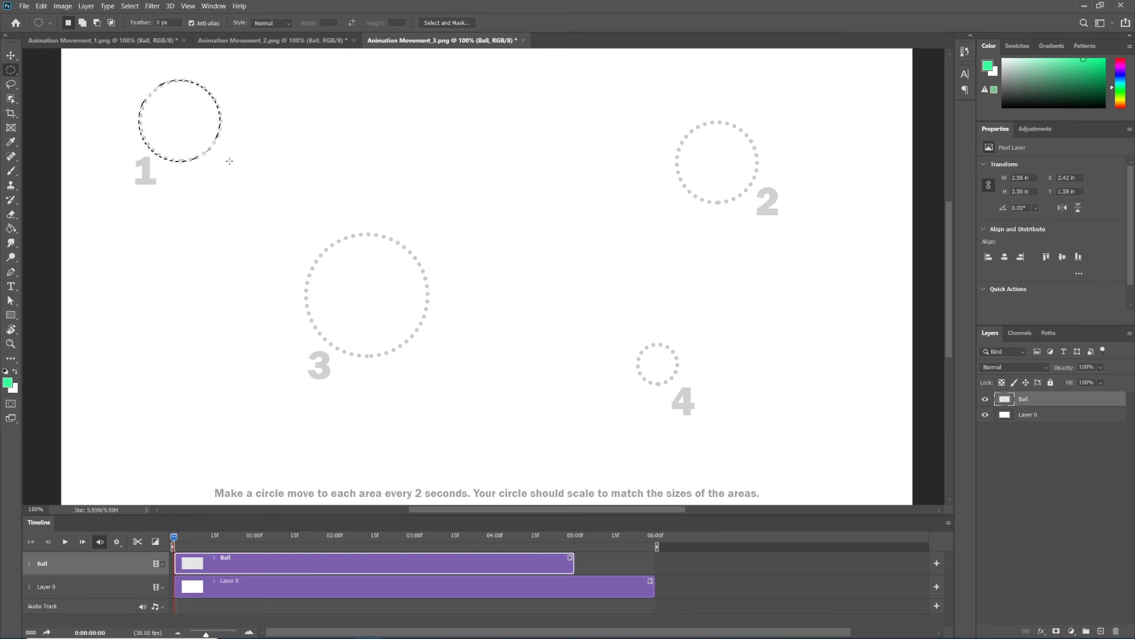
{"action": "left_click", "coordinate": [11, 228]}
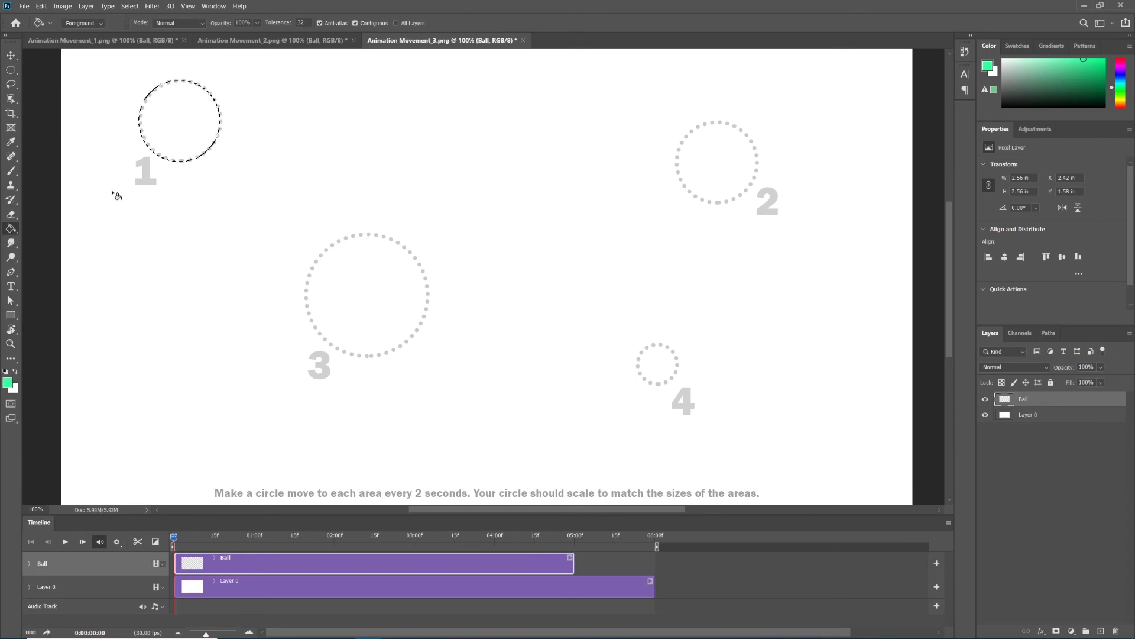
{"action": "left_click", "coordinate": [181, 139]}
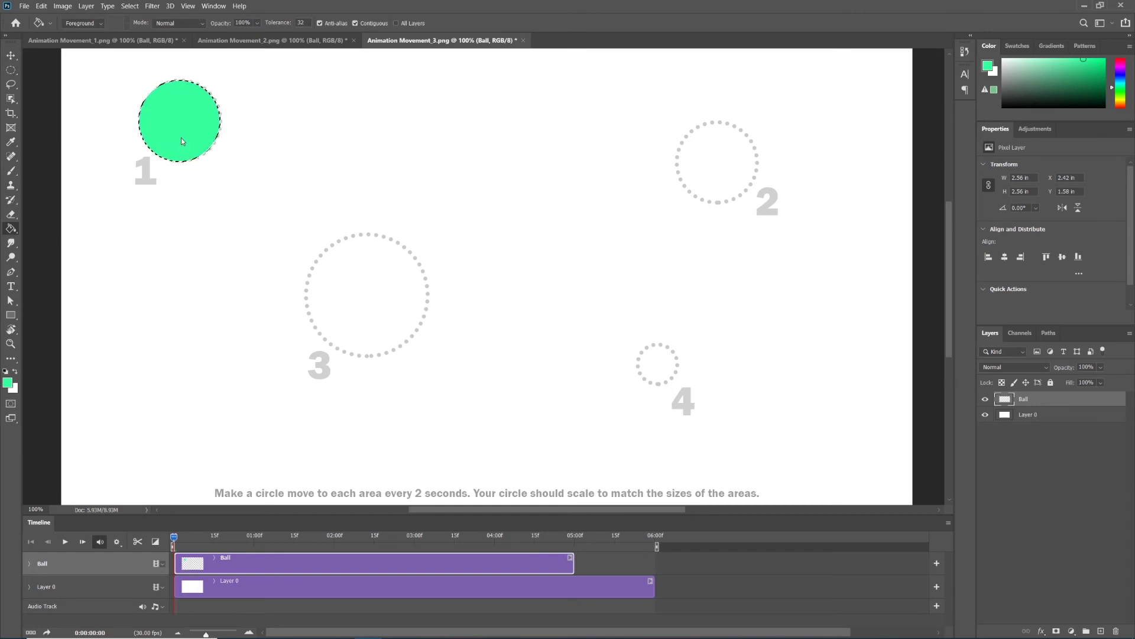
{"action": "left_click", "coordinate": [130, 6]}
{"action": "left_click", "coordinate": [136, 28]}
{"action": "key", "text": "v"}
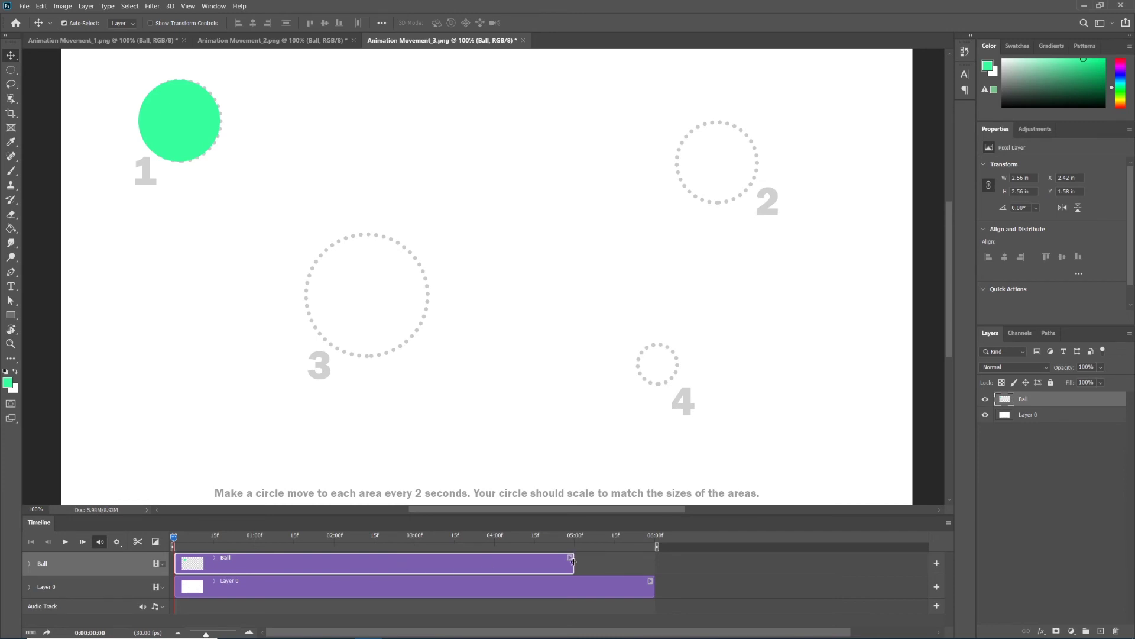
- Drag the Ball clip's end out to 06:00f to match Layer 0
{"action": "left_click_drag", "start_coordinate": [573, 561], "coordinate": [654, 563]}
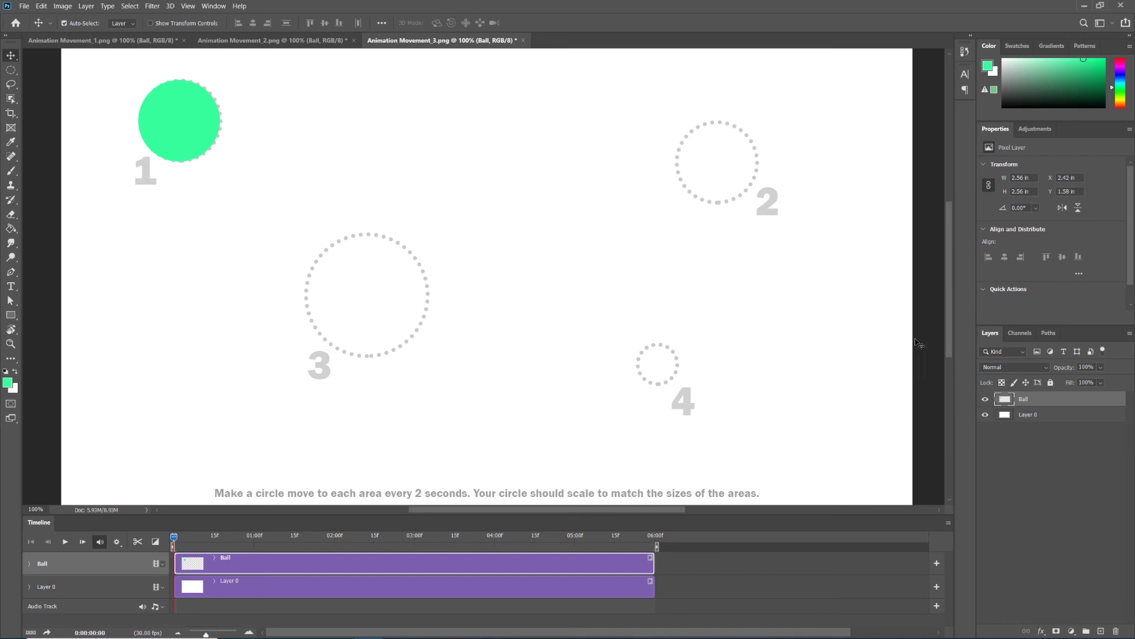
- Convert the Ball layer to a Smart Object and expand its Transform, Opacity and Style tracks
{"action": "right_click", "coordinate": [1042, 402]}
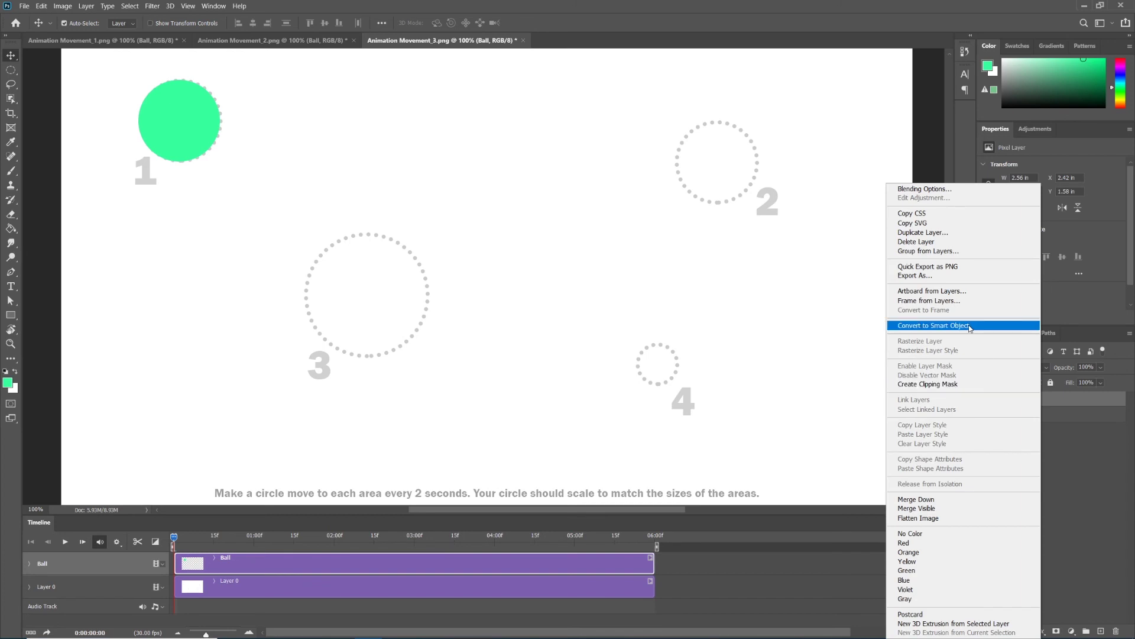
{"action": "left_click", "coordinate": [969, 327]}
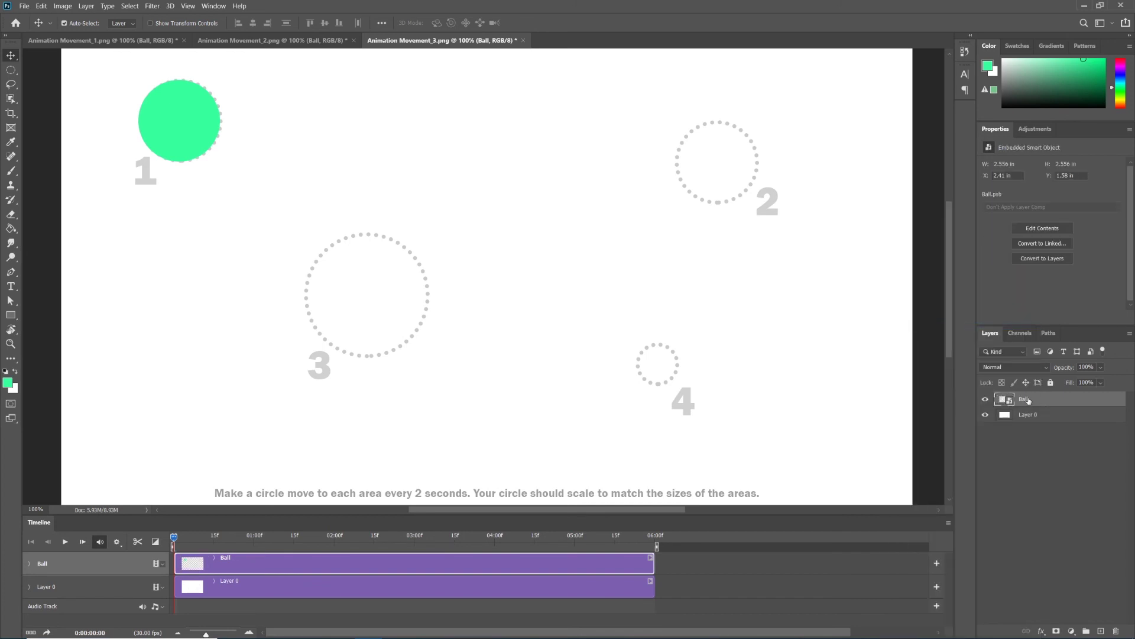
{"action": "left_click", "coordinate": [28, 563]}
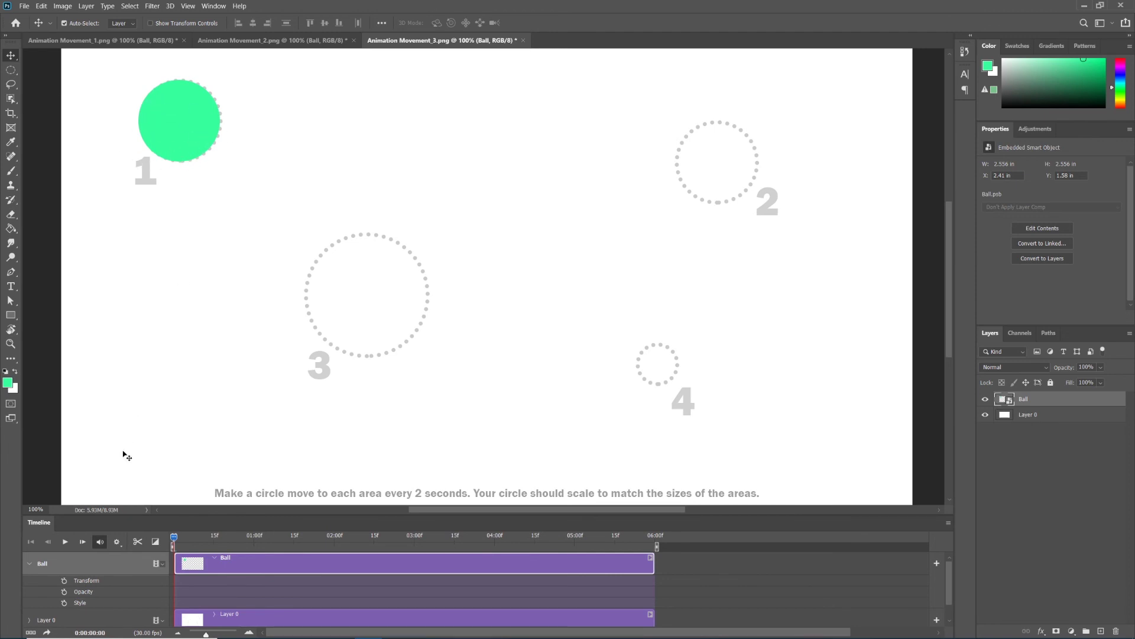
- Keyframe the ball's Transform at 0:00 in area 1 and at 02:00f in area 2
{"action": "left_click", "coordinate": [65, 580]}
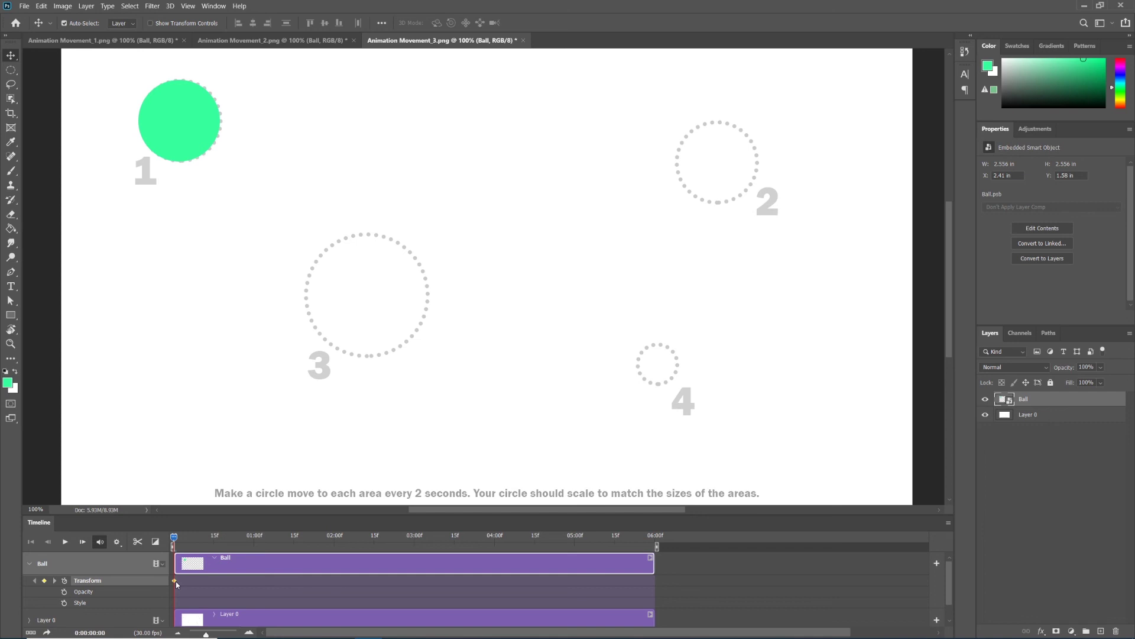
{"action": "left_click_drag", "start_coordinate": [174, 538], "coordinate": [336, 536]}
{"action": "left_click_drag", "start_coordinate": [183, 140], "coordinate": [720, 181]}
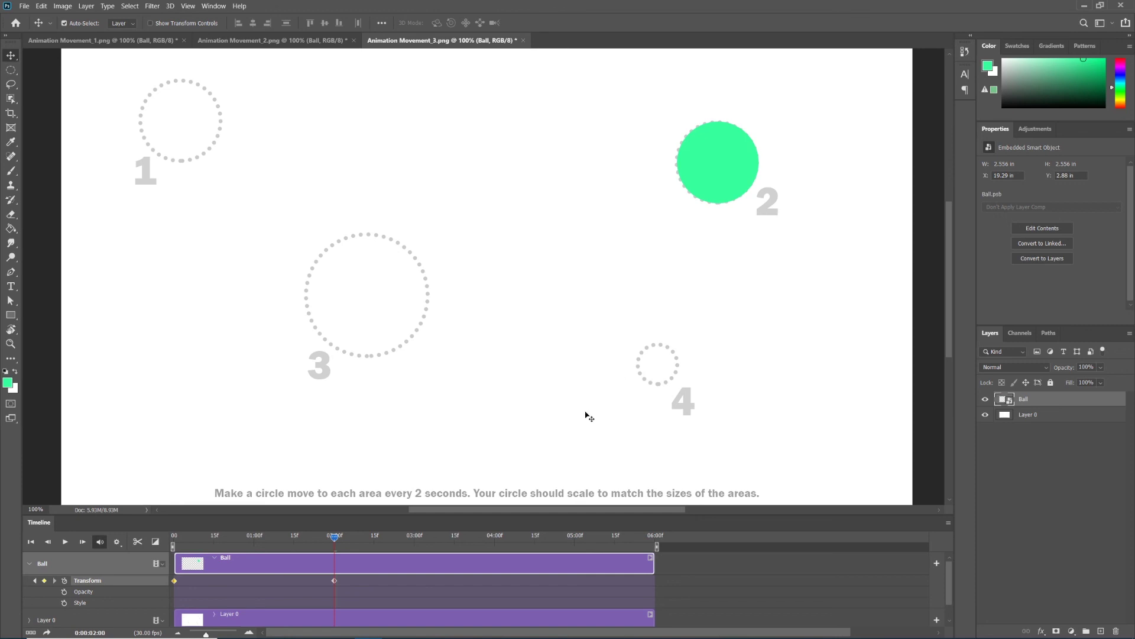
- At 04:00f, move the ball into area 3 and enlarge it to about 3.986 in
{"action": "left_click_drag", "start_coordinate": [335, 538], "coordinate": [495, 538]}
{"action": "left_click_drag", "start_coordinate": [713, 168], "coordinate": [374, 301]}
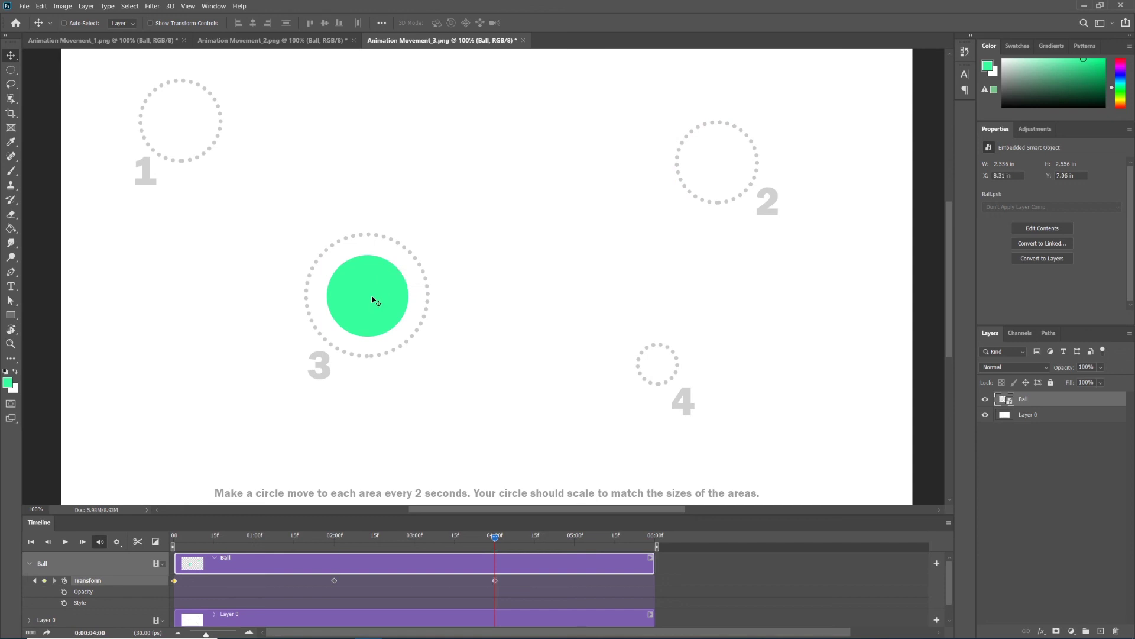
{"action": "key", "text": "ctrl+t"}
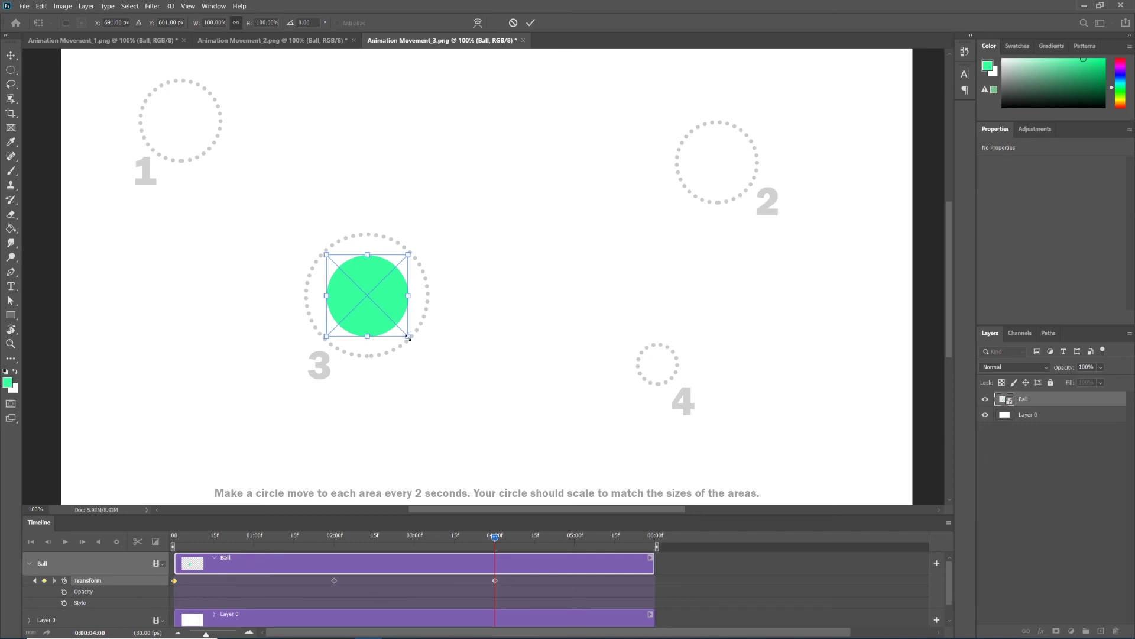
{"action": "left_click_drag", "start_coordinate": [408, 337], "coordinate": [432, 357]}
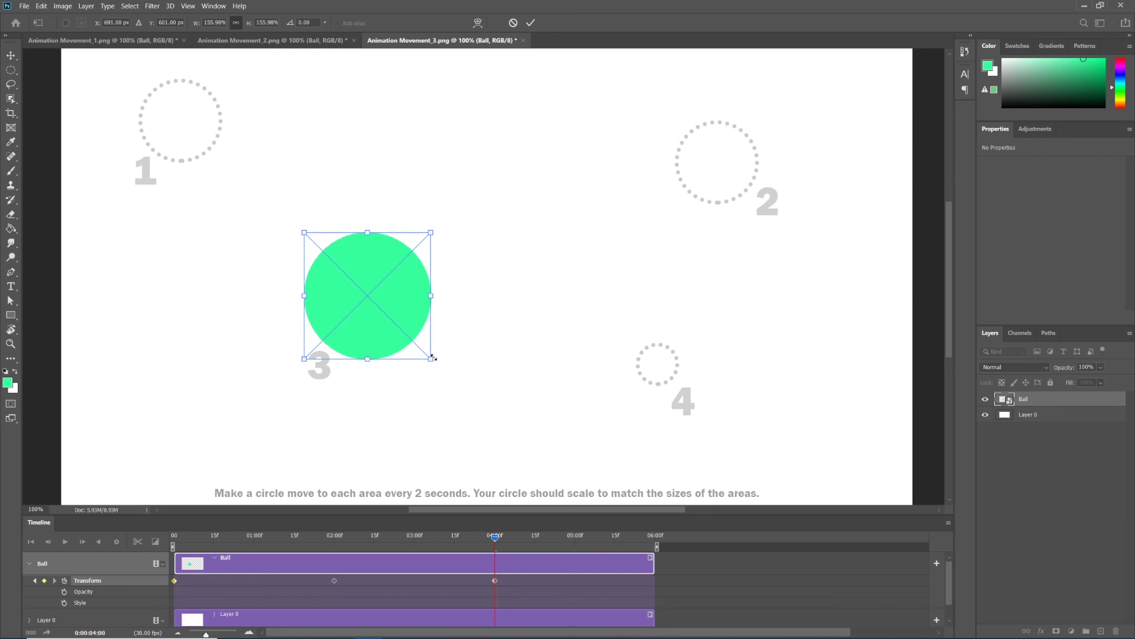
{"action": "key", "text": "Return"}
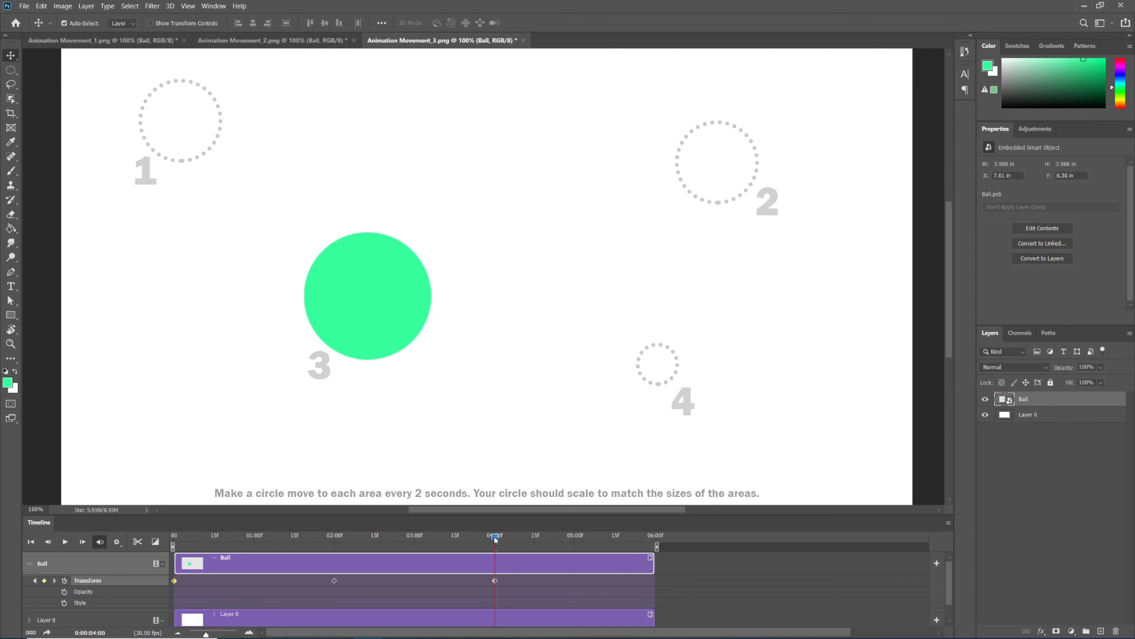
- At the clip's end, move the ball into area 4, shrink it to 1.361 in, then play the animation
{"action": "left_click_drag", "start_coordinate": [495, 538], "coordinate": [647, 537]}
{"action": "left_click_drag", "start_coordinate": [368, 312], "coordinate": [666, 379]}
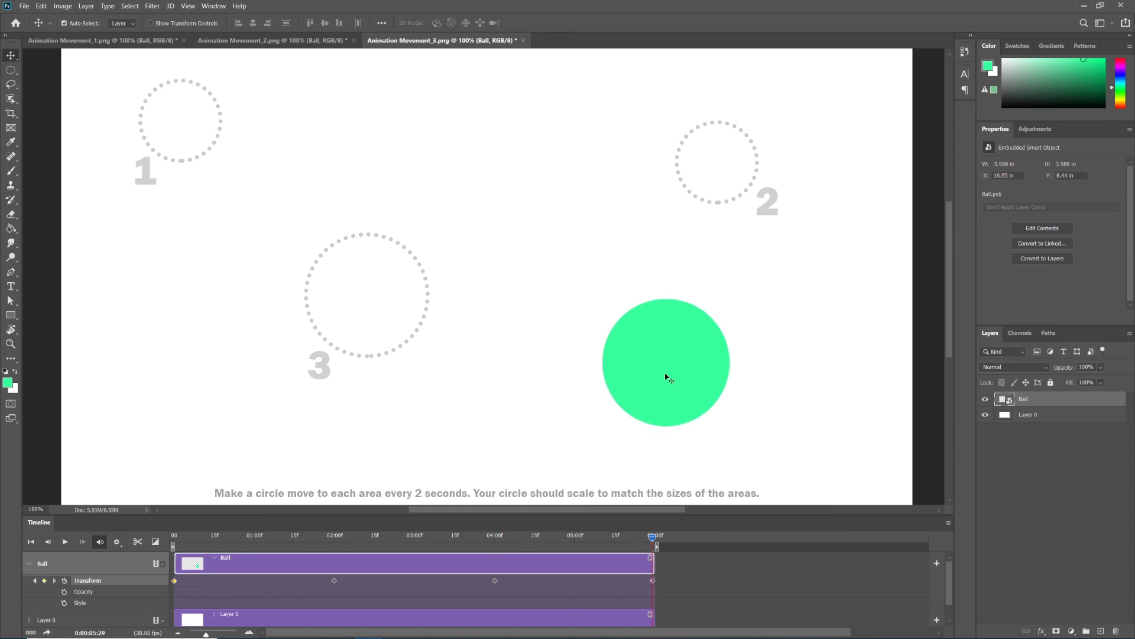
{"action": "key", "text": "ctrl"}
{"action": "key", "text": "ctrl+t"}
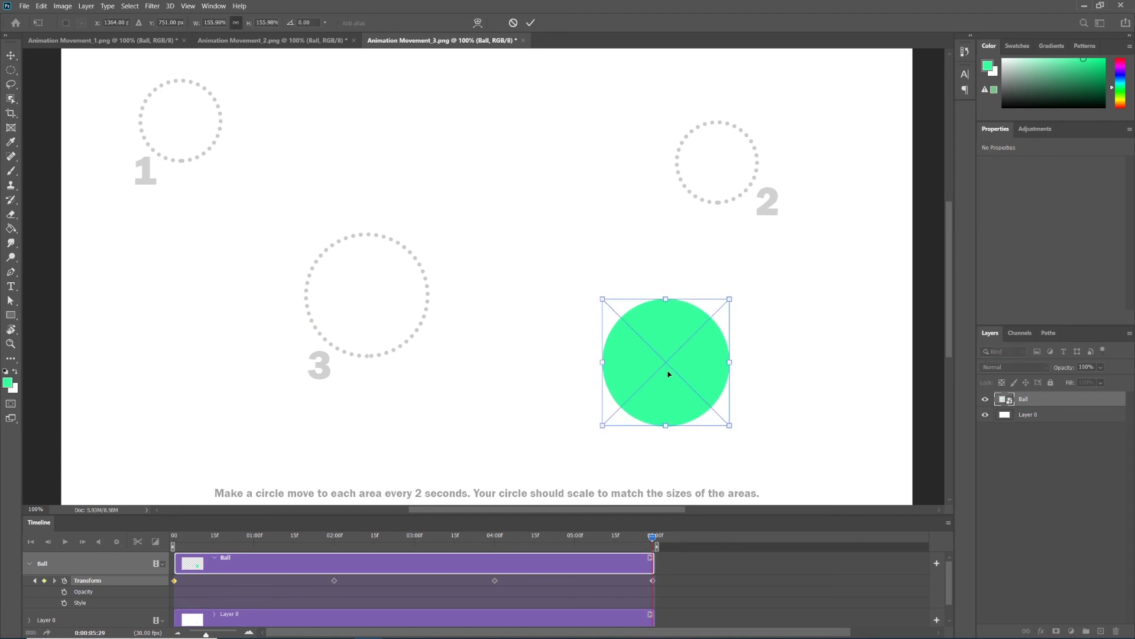
{"action": "left_click_drag", "start_coordinate": [728, 300], "coordinate": [668, 366]}
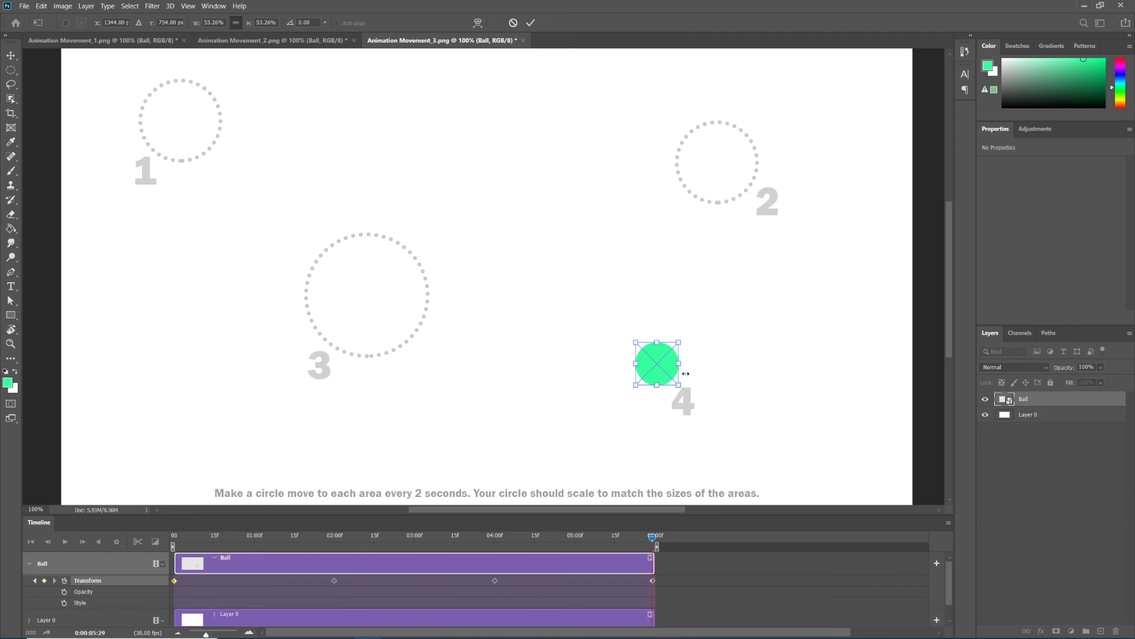
{"action": "key", "text": "Return"}
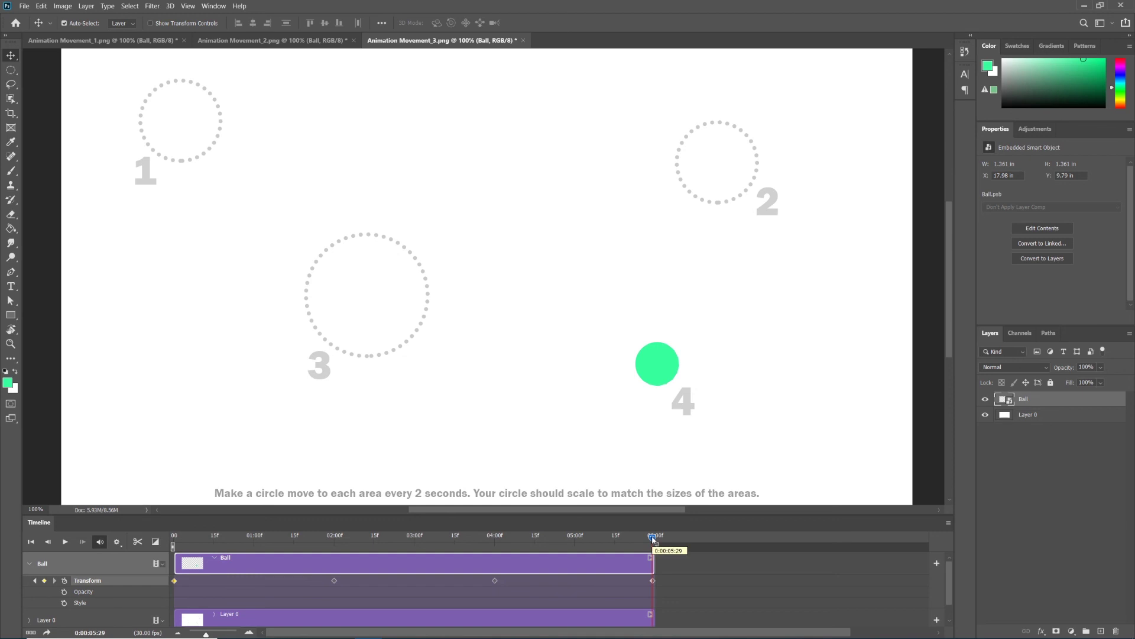
{"action": "key", "text": "space"}
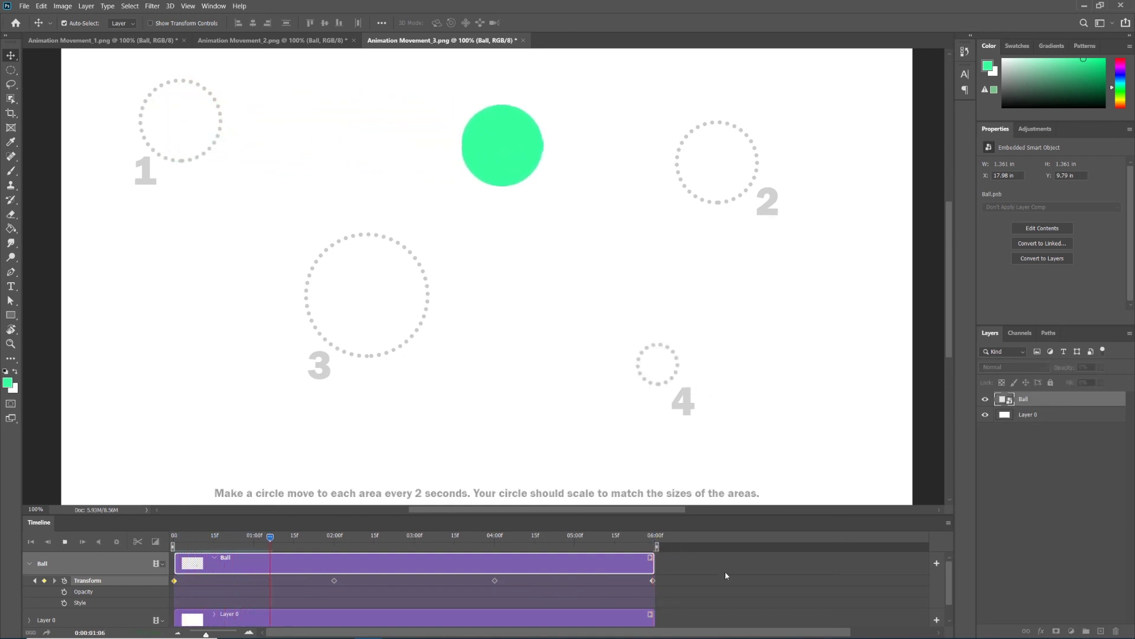